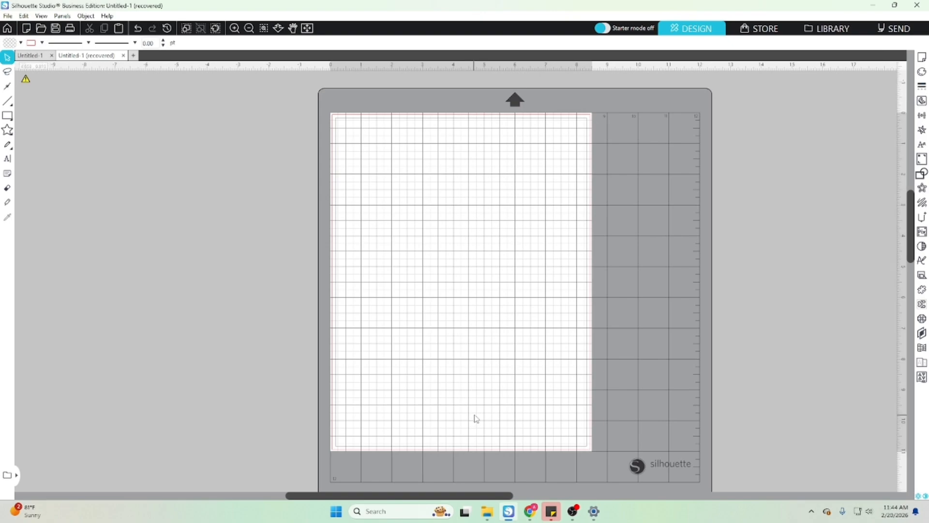
- Move the head silhouette image into the empty workspace beside the cutting mat
drag(462, 497, 409, 495)
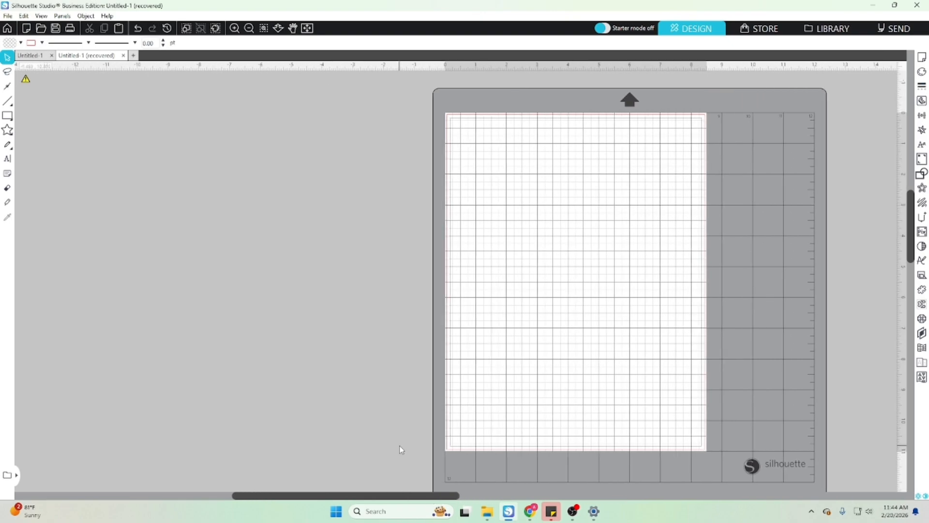
scroll(338, 271, down, 3)
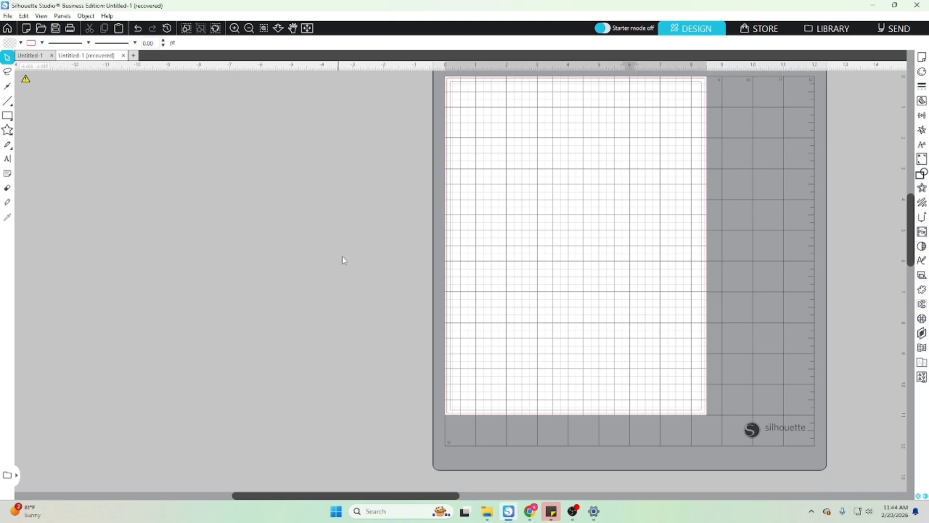
drag(332, 473, 326, 165)
scroll(327, 164, up, 5)
drag(332, 283, 324, 234)
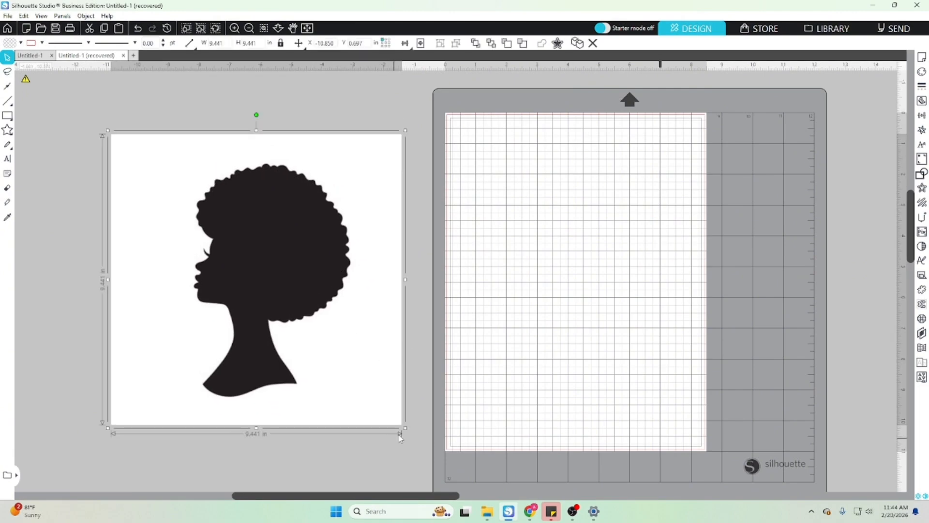
- Enlarge the silhouette image to about 19.1 in square and scale it back down to about 10.5 in
drag(406, 428, 703, 492)
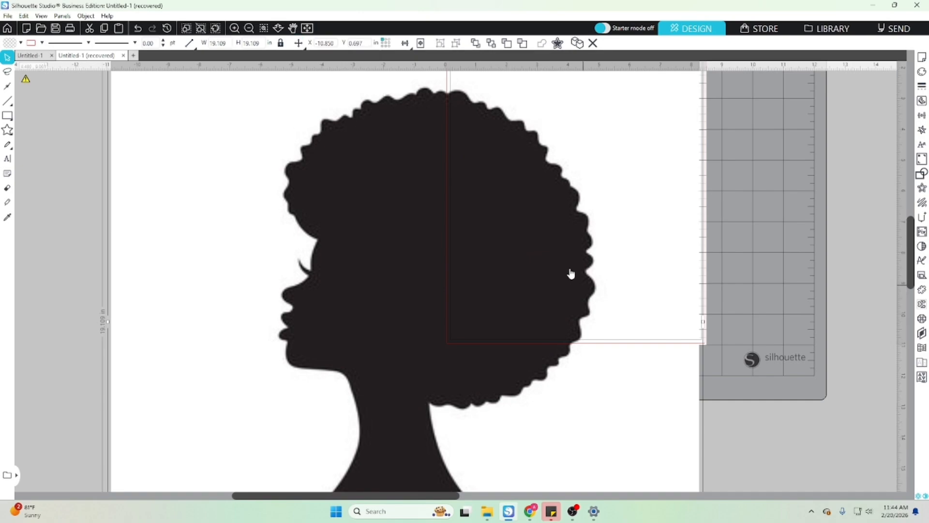
drag(479, 363, 460, 393)
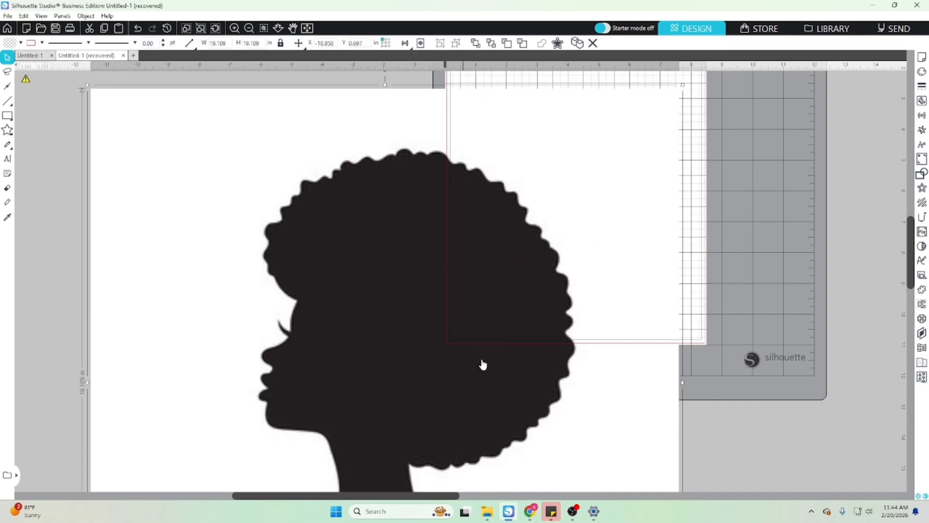
drag(683, 85, 420, 349)
drag(360, 405, 370, 131)
scroll(378, 150, up, 3)
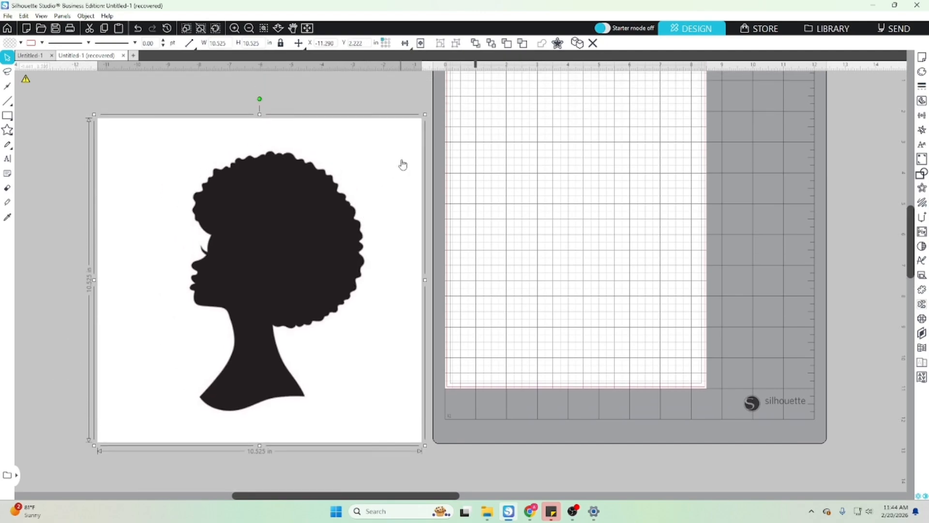
- Scale the silhouette image down to about 9 in square and place it in the empty area beside the mat
drag(426, 117, 390, 152)
drag(236, 269, 277, 210)
scroll(292, 213, up, 1)
scroll(291, 213, up, 1)
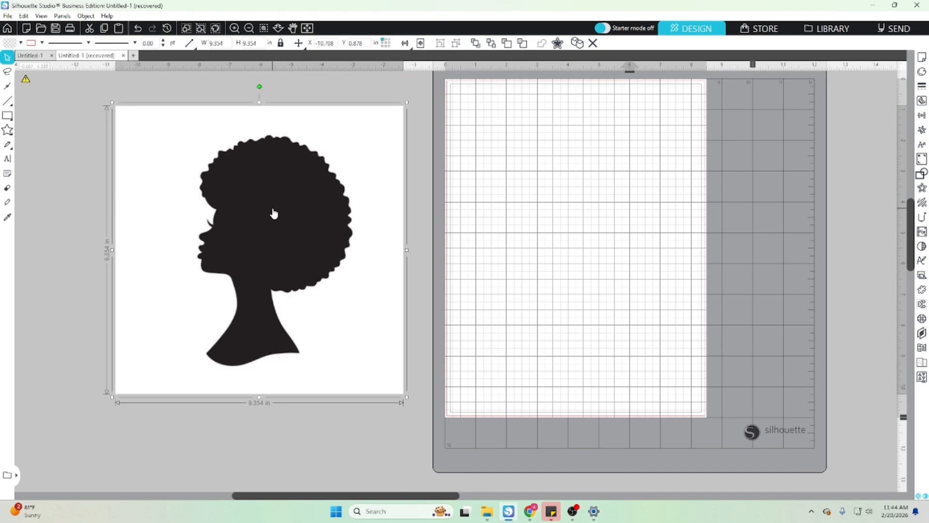
click(474, 177)
click(369, 353)
mouse_move(407, 397)
mouse_down()
mouse_move(214, 204)
mouse_move(287, 435)
mouse_move(344, 323)
mouse_move(290, 216)
mouse_move(233, 209)
mouse_move(382, 392)
mouse_move(421, 390)
mouse_up()
drag(352, 307, 298, 280)
scroll(343, 292, up, 8)
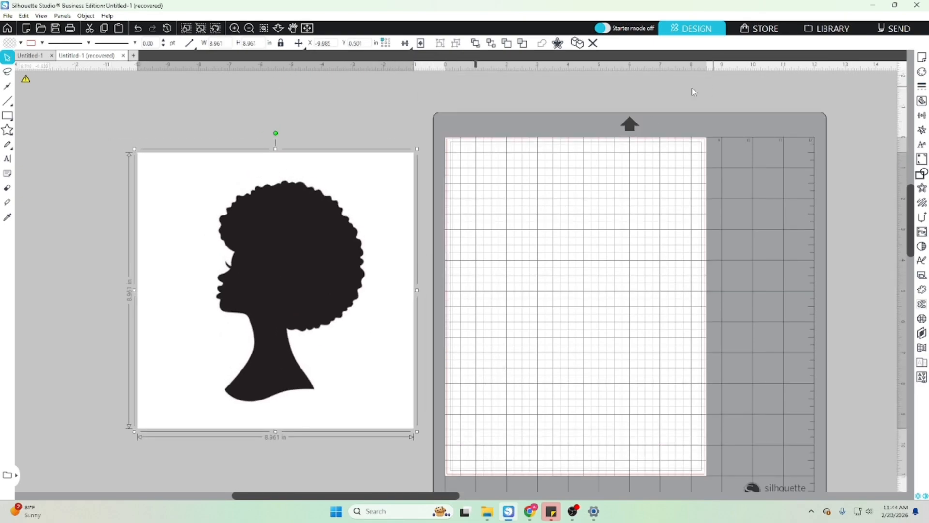
- Start a trace and select a trace area that encloses the whole head silhouette
scroll(659, 89, down, 2)
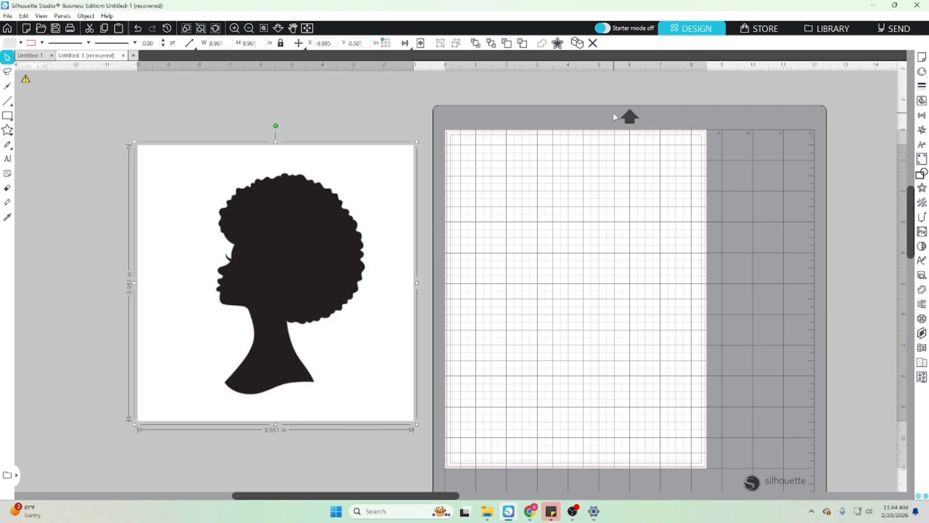
click(922, 100)
click(799, 121)
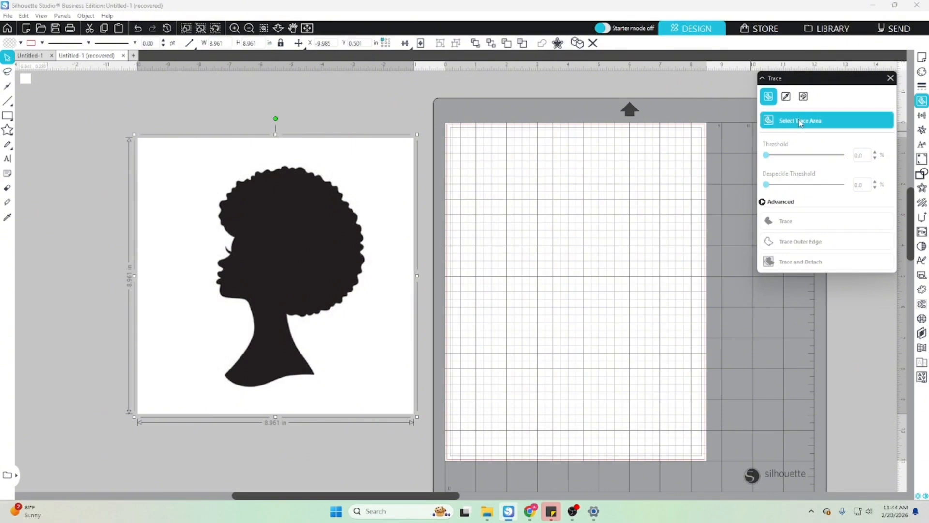
mouse_move(158, 144)
mouse_down()
mouse_move(356, 197)
mouse_move(403, 369)
mouse_move(403, 409)
mouse_up()
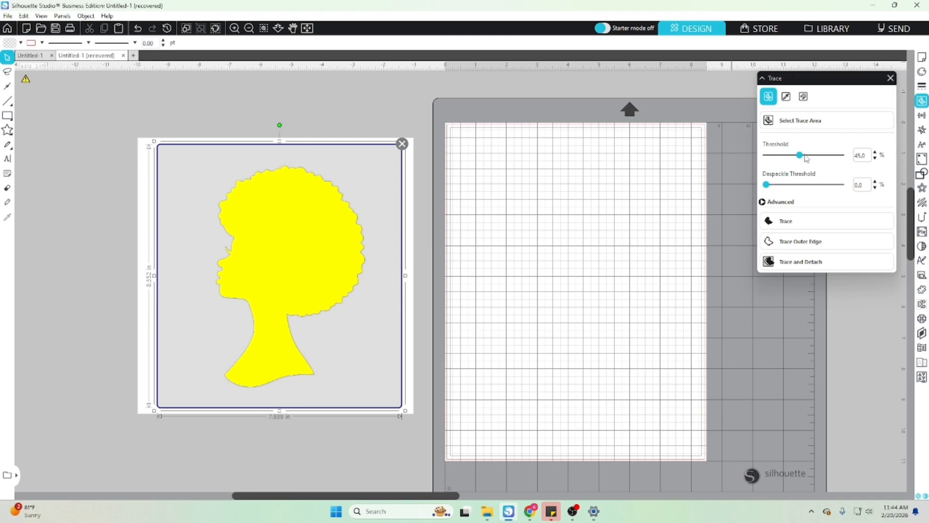
- Trace the silhouette with a 44% threshold and move the original image off the trace onto the page
drag(802, 160, 852, 163)
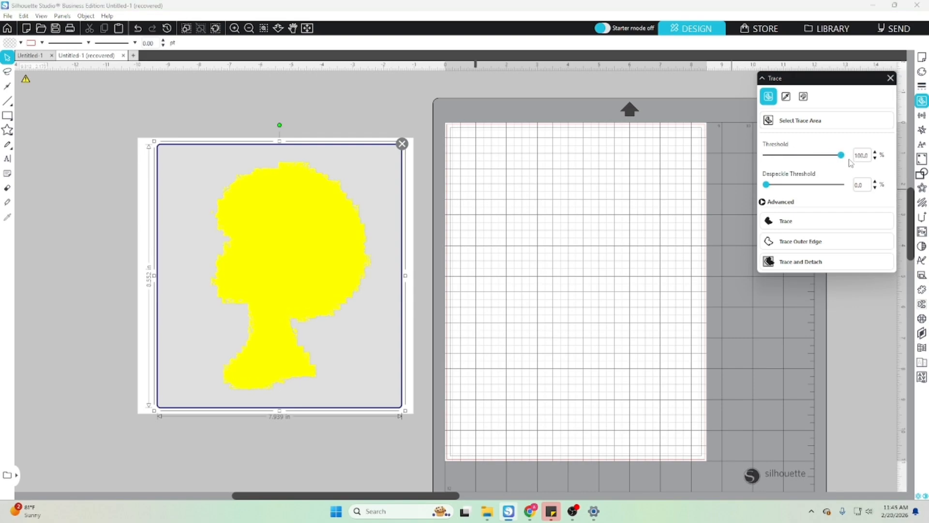
mouse_move(832, 160)
mouse_down()
mouse_move(788, 168)
mouse_move(824, 172)
mouse_move(801, 177)
mouse_up()
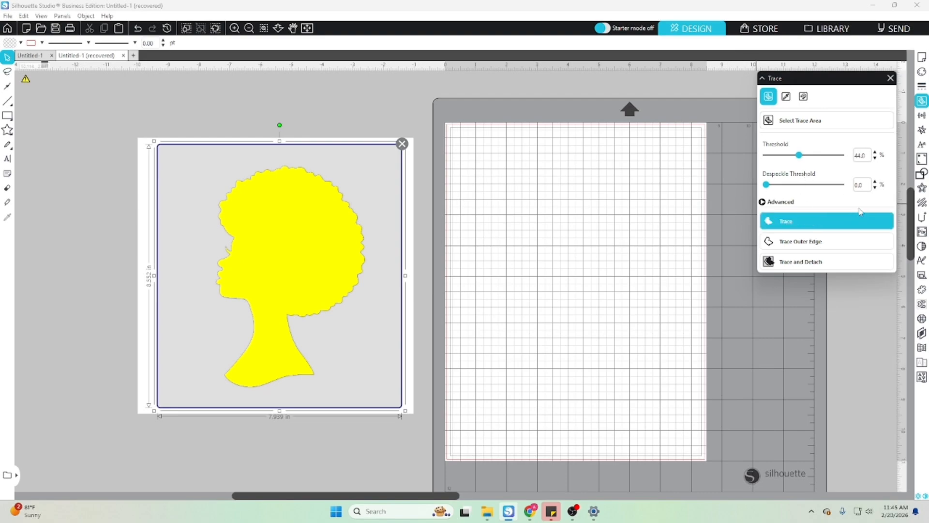
click(794, 226)
drag(404, 353, 757, 403)
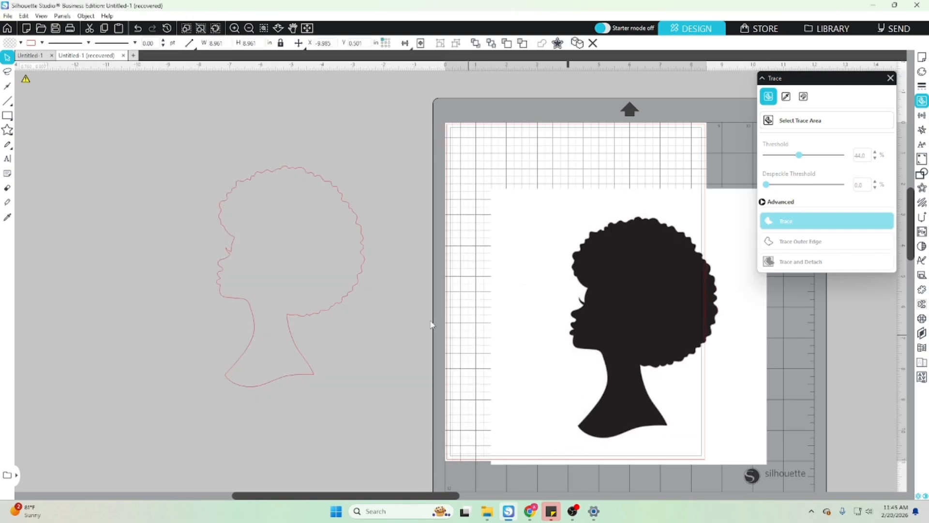
- Fill the traced silhouette with black and make its line color transparent
click(323, 315)
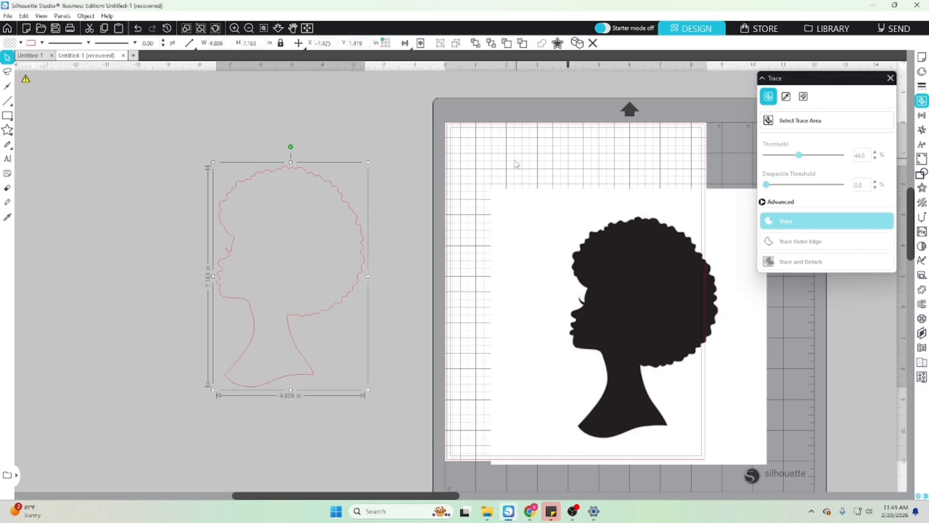
click(922, 72)
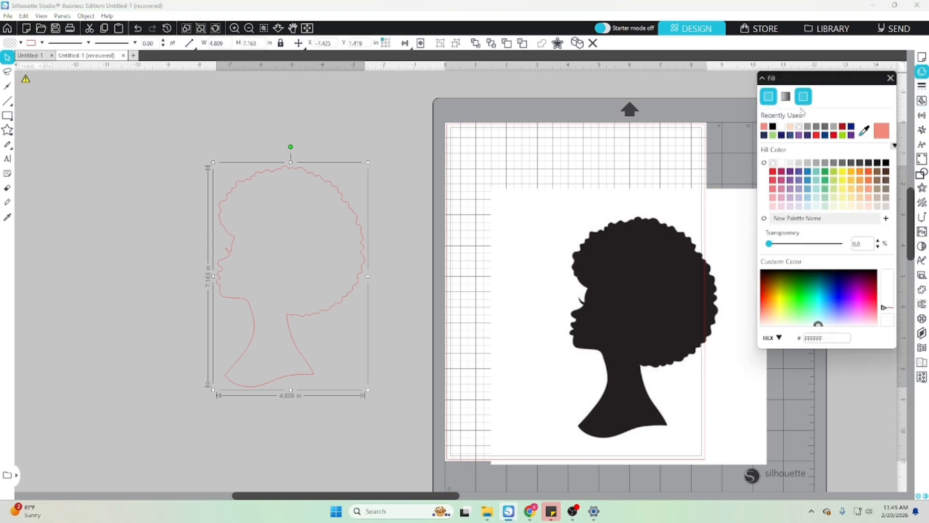
click(886, 163)
drag(252, 241, 153, 199)
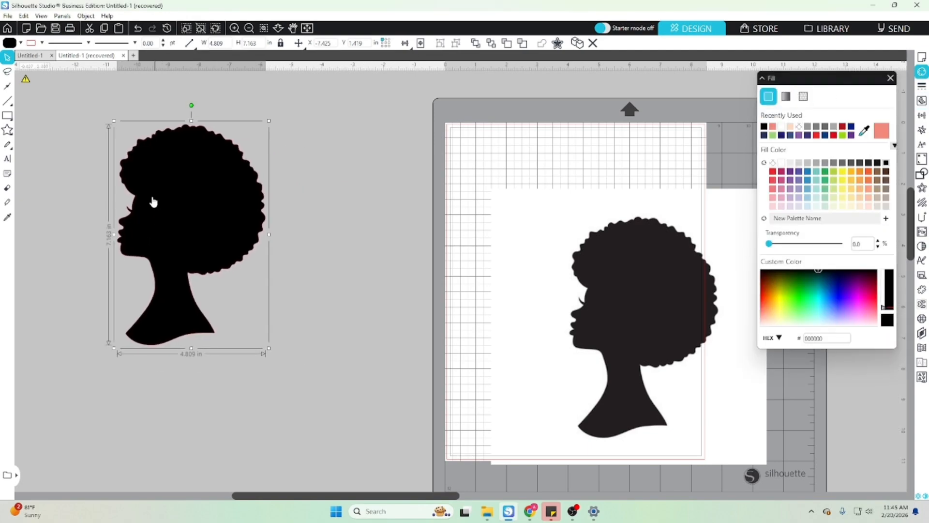
click(42, 43)
click(68, 57)
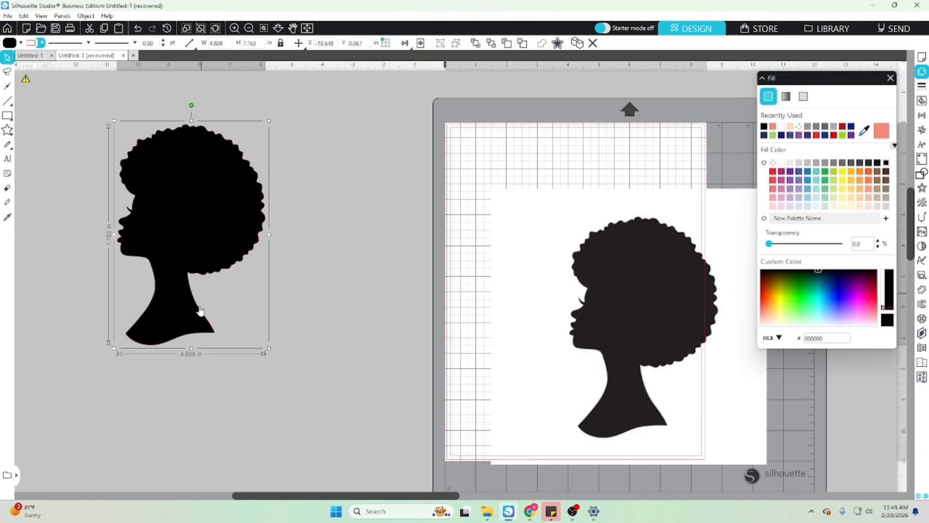
- Enlarge the traced silhouette to about 13.8 by 20.6 in and move it around to inspect its edges
click(267, 349)
click(191, 311)
drag(268, 349, 547, 491)
drag(290, 122, 292, 283)
drag(374, 388, 297, 272)
drag(249, 377, 218, 253)
drag(169, 347, 276, 273)
scroll(280, 271, up, 5)
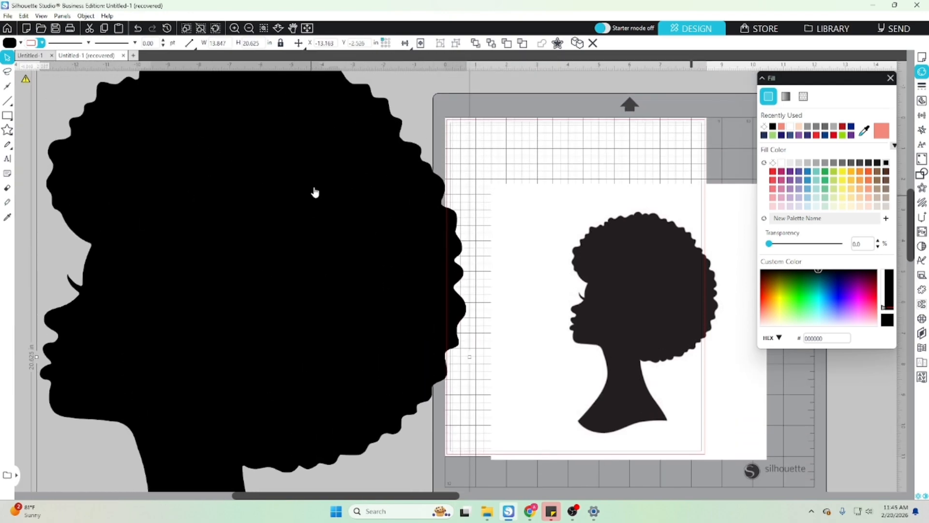
- Scale the traced silhouette down to about 6.3 by 9.3 in and shift the original image closer to it
drag(470, 123, 287, 395)
drag(215, 403, 264, 202)
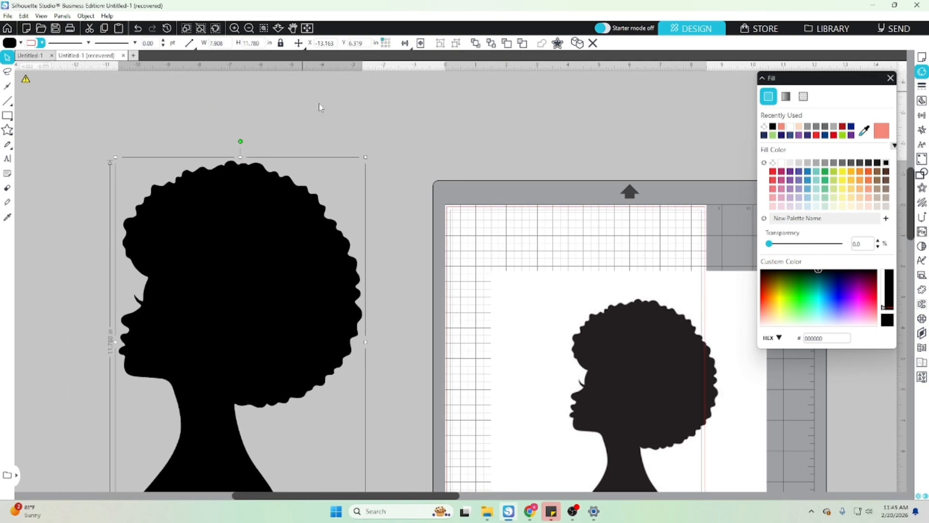
click(369, 157)
click(281, 210)
drag(620, 332, 528, 291)
drag(317, 235, 321, 188)
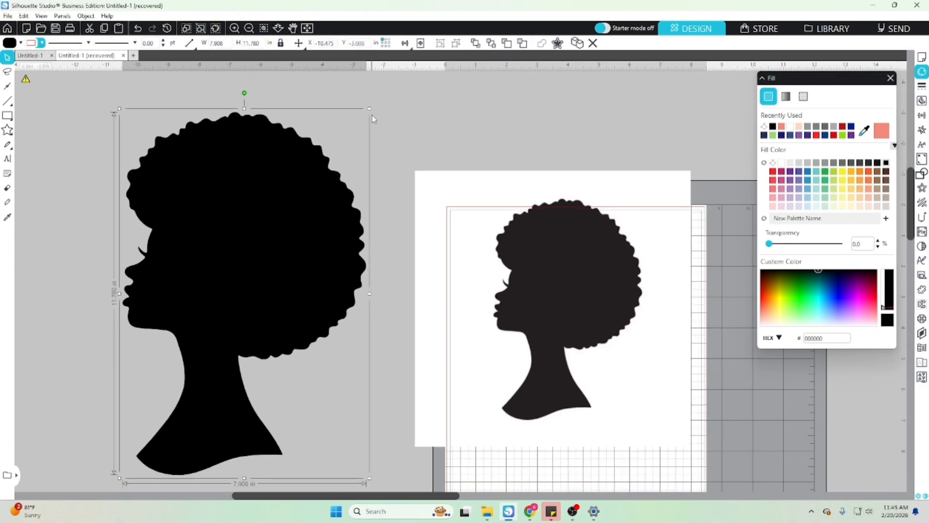
drag(371, 109, 311, 195)
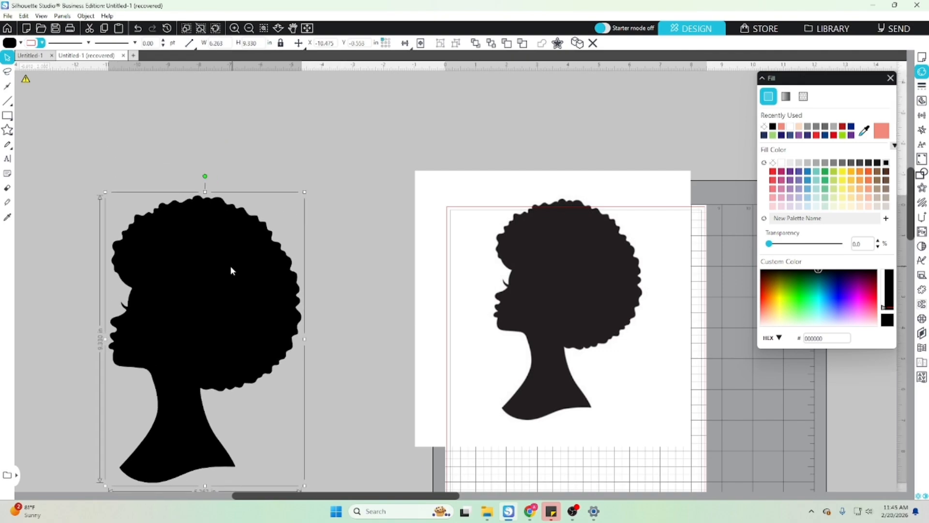
drag(235, 271, 264, 251)
- Arrange the traced silhouette and the original image side by side for comparison
drag(601, 272, 561, 268)
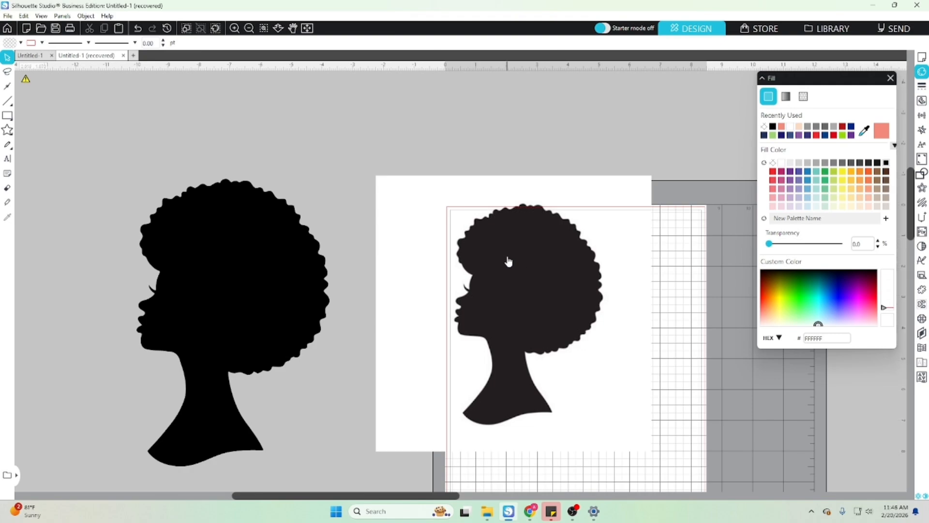
drag(510, 255, 498, 267)
scroll(405, 236, down, 2)
scroll(405, 238, down, 2)
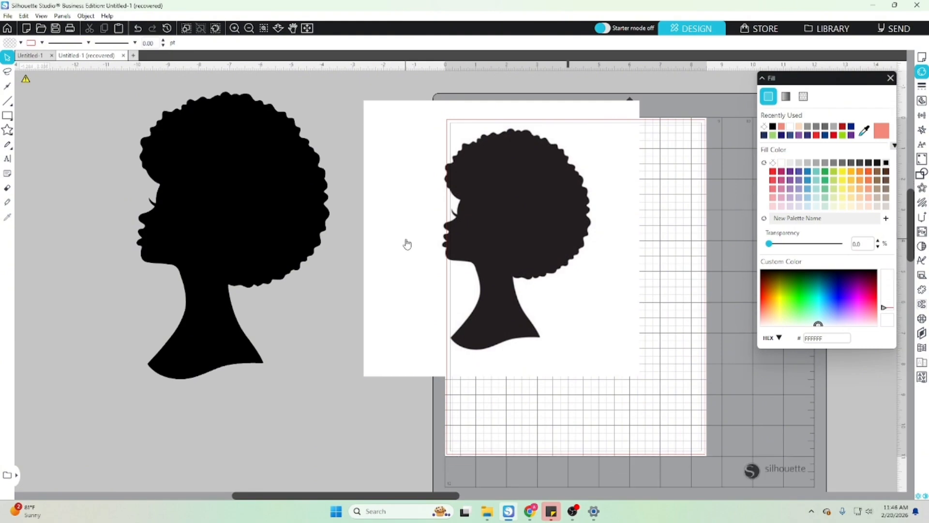
drag(287, 184, 241, 196)
drag(467, 196, 464, 217)
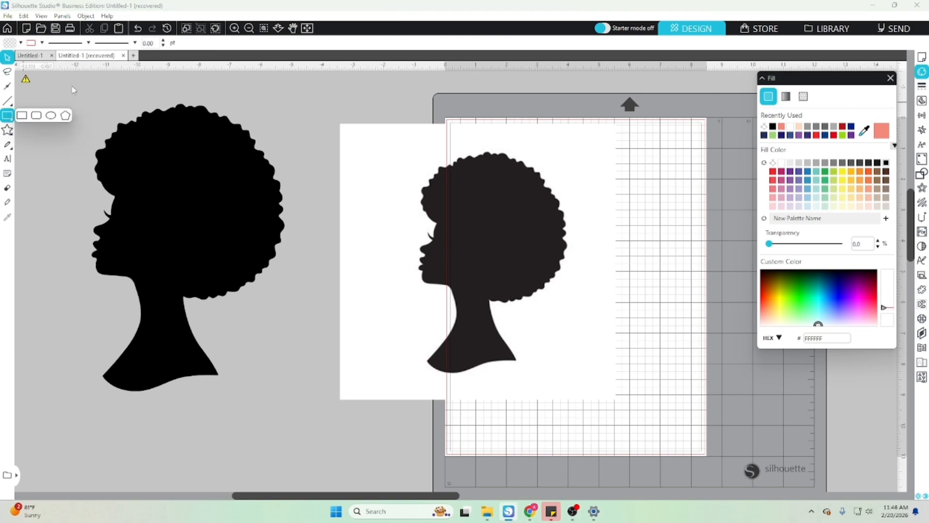
- Switch to the Untitled-1 document and position the Mickey Mouse image in the empty area beside the mat
click(38, 57)
drag(216, 342, 98, 290)
drag(269, 230, 365, 280)
scroll(370, 261, down, 1)
drag(363, 246, 330, 234)
click(338, 352)
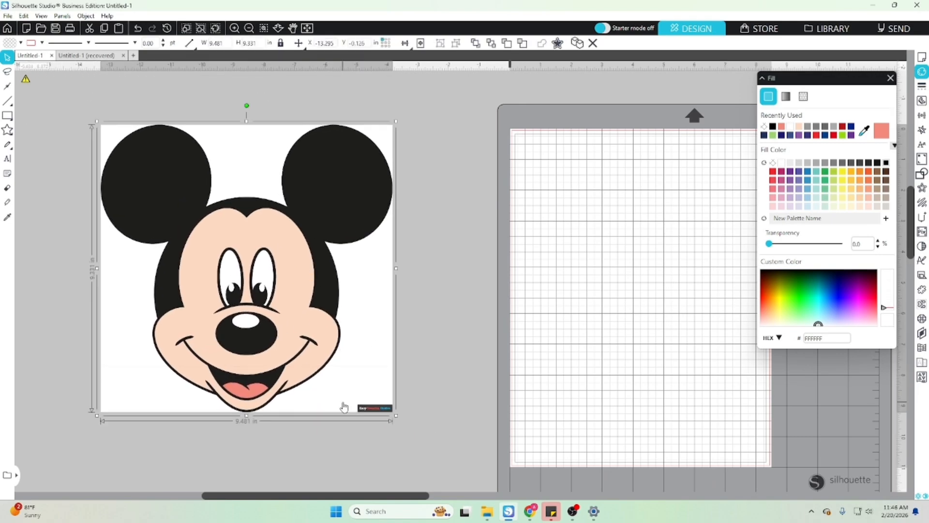
- Enlarge the Mickey Mouse image to about 27.6 by 27.1 in and move it to inspect the line quality
scroll(396, 416, down, 1)
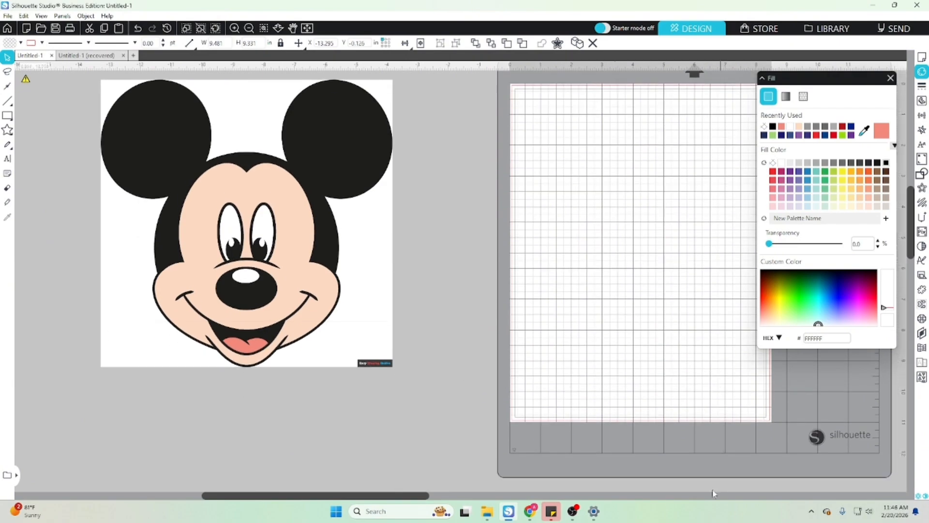
drag(396, 371, 925, 498)
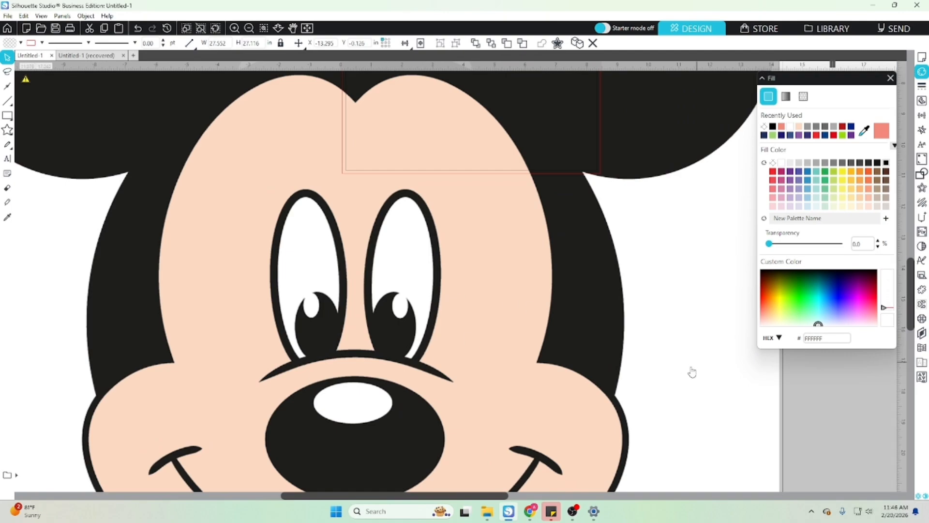
drag(641, 328, 527, 382)
drag(579, 137, 581, 371)
- Scale the Mickey Mouse image down to about 10.1 by 10 in and place it beside the mat
drag(640, 170, 190, 467)
drag(123, 490, 190, 7)
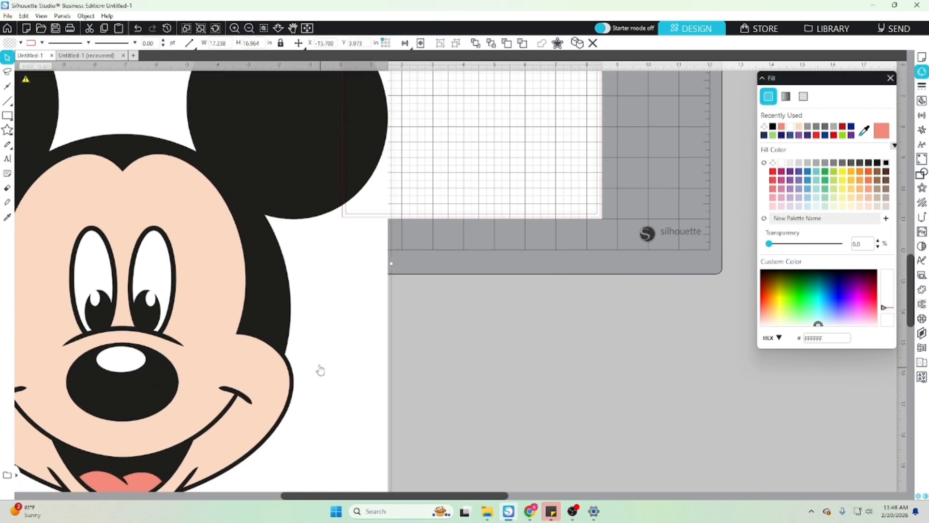
scroll(321, 371, up, 3)
drag(195, 283, 245, 118)
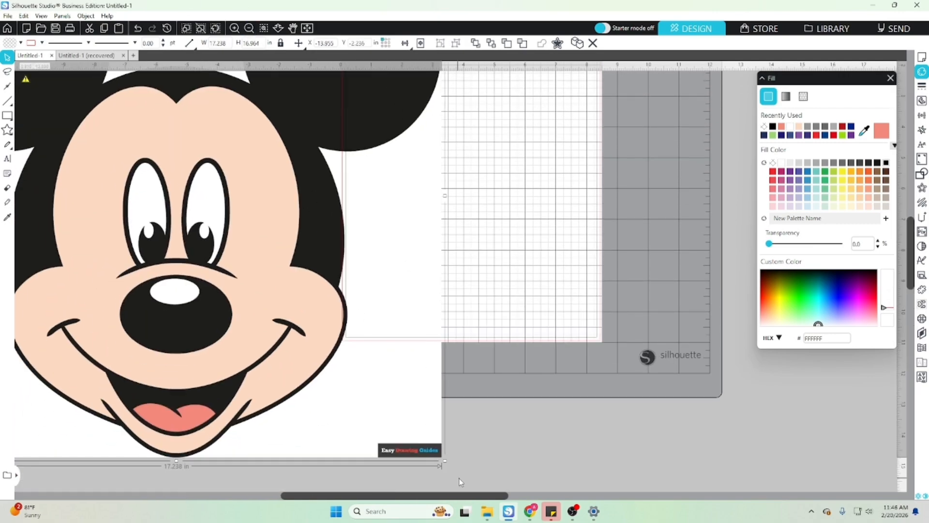
drag(443, 468, 225, 246)
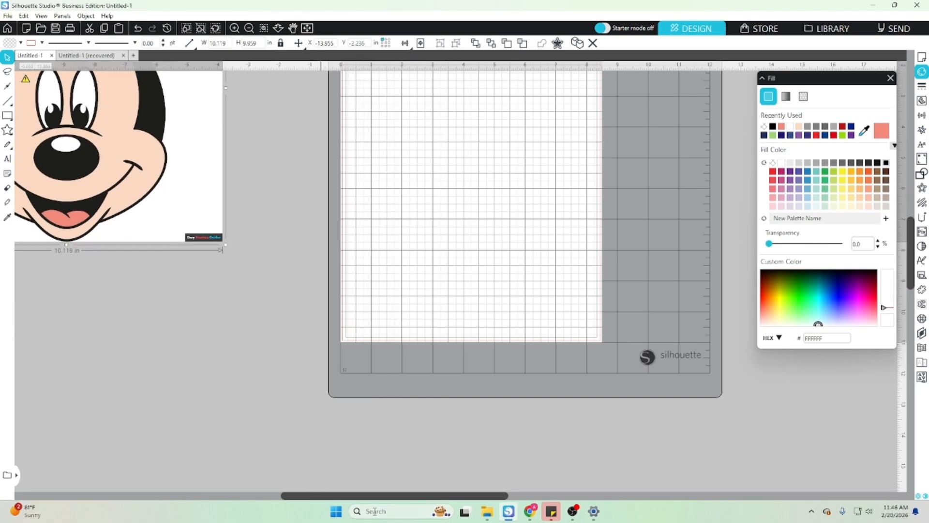
drag(400, 497, 305, 497)
scroll(303, 398, up, 5)
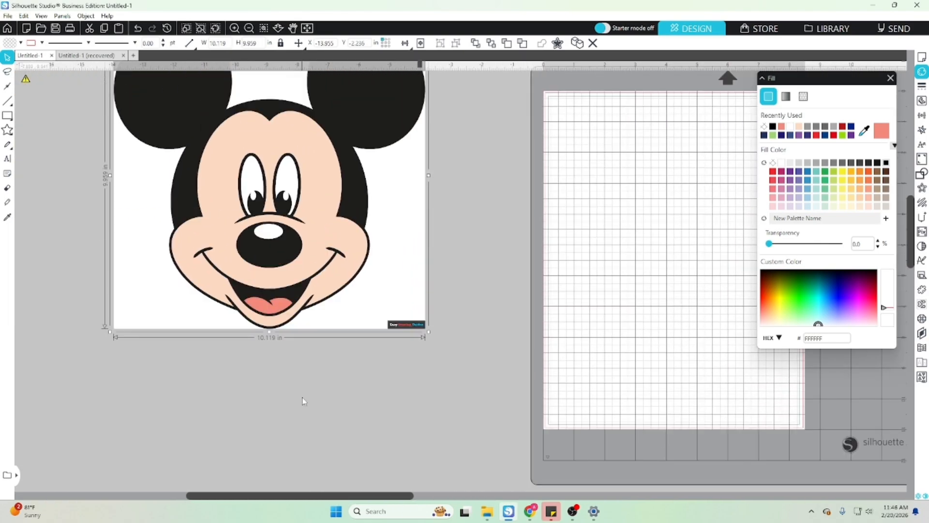
drag(307, 176, 281, 184)
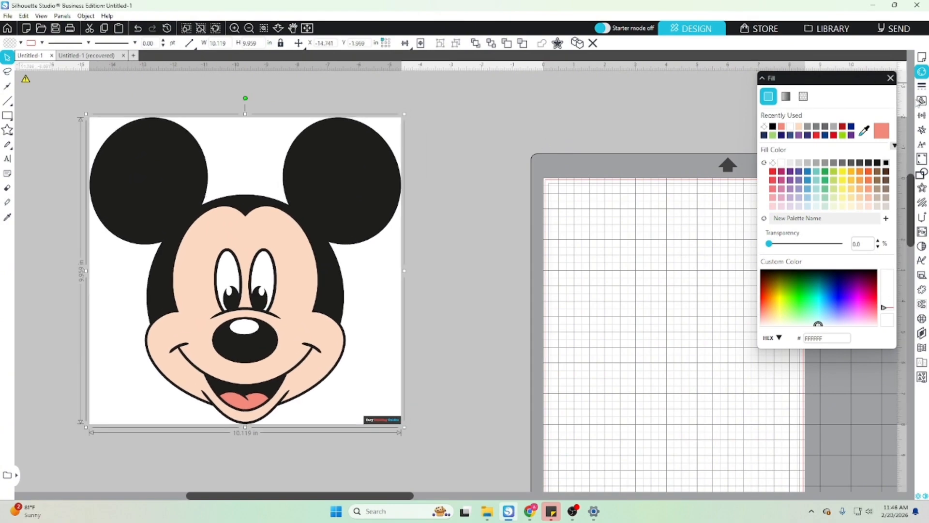
- Select a trace area around the whole Mickey Mouse image and set the trace threshold to 73%
click(921, 101)
click(827, 121)
mouse_move(81, 90)
mouse_down()
mouse_move(353, 125)
mouse_move(404, 310)
mouse_move(407, 429)
mouse_up()
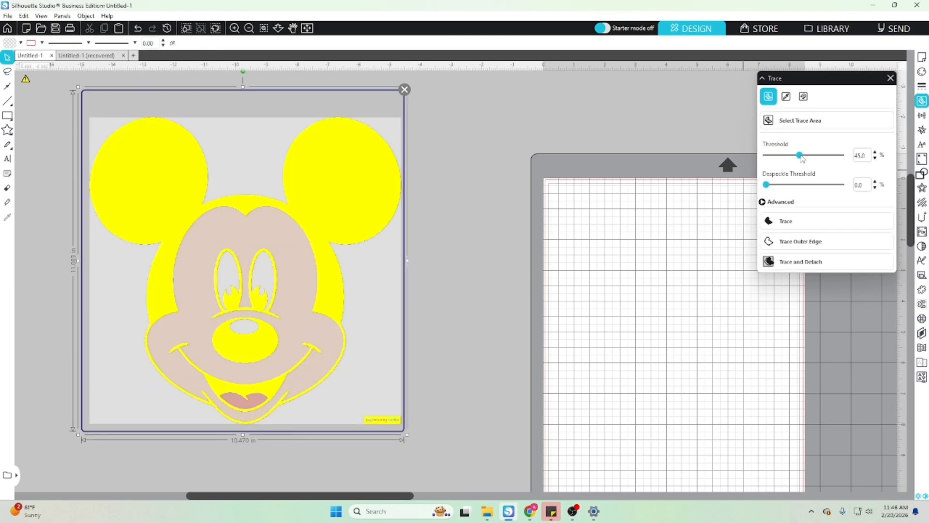
drag(800, 157, 823, 155)
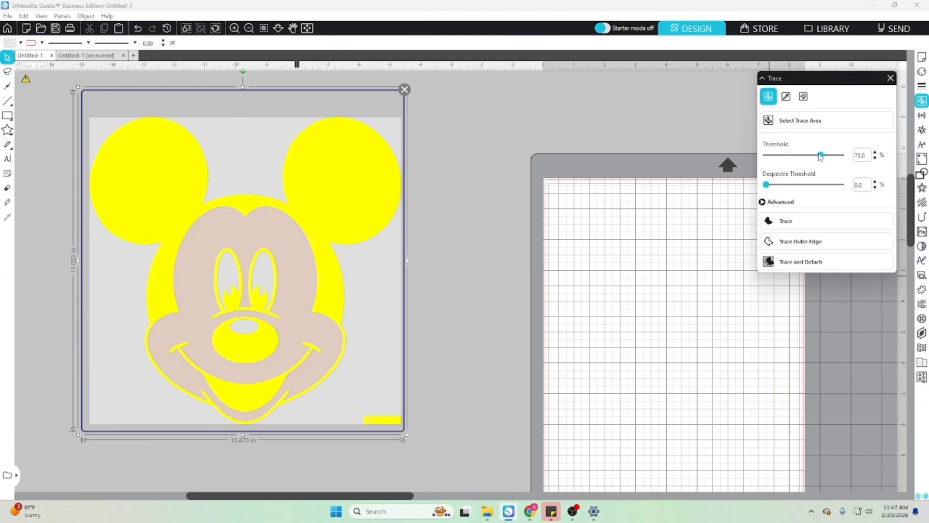
- Set the trace threshold to 65% so the tongue is separated from the rest of the mouth
drag(816, 156, 812, 157)
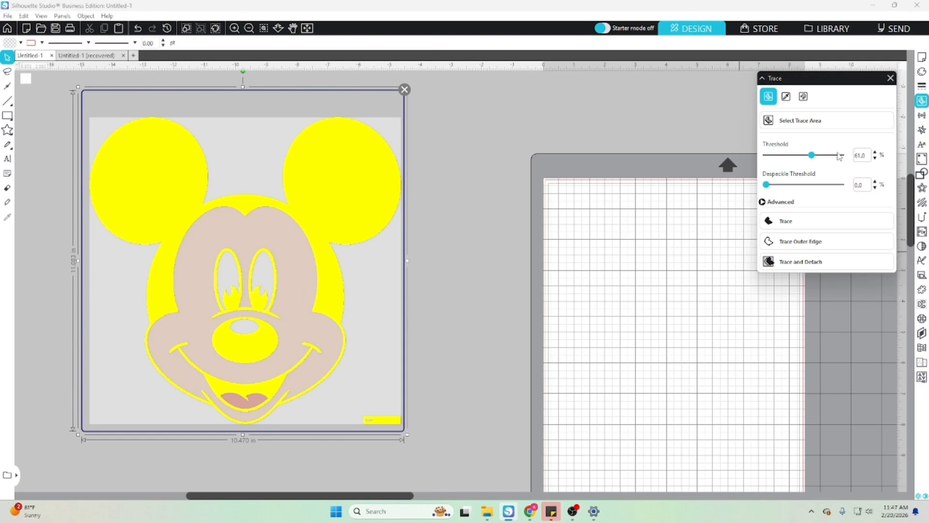
click(875, 153)
click(875, 153)
click(876, 153)
click(875, 153)
click(875, 153)
click(875, 153)
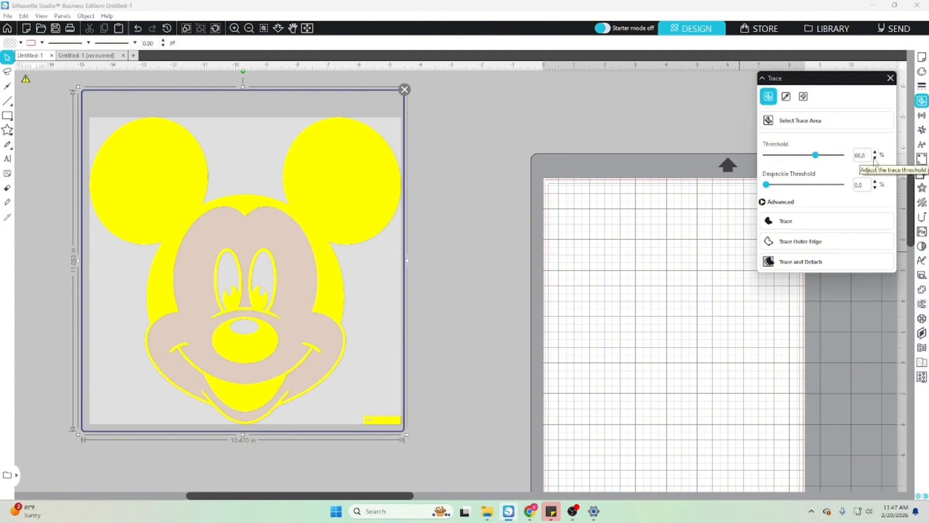
click(875, 159)
click(875, 159)
click(875, 159)
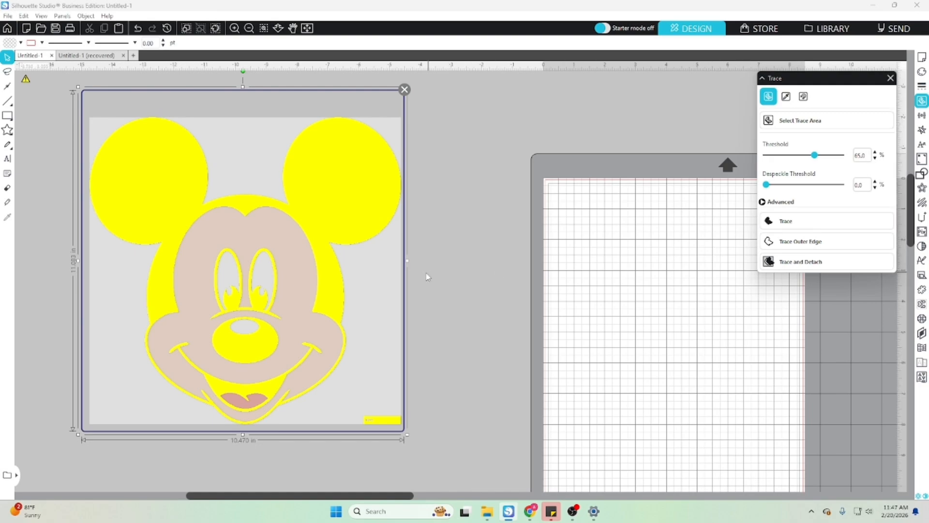
- Trace the selected area and move the original Mickey Mouse image off the traced outline onto the mat
click(775, 224)
mouse_move(412, 317)
mouse_down()
mouse_move(826, 386)
mouse_move(927, 454)
mouse_up()
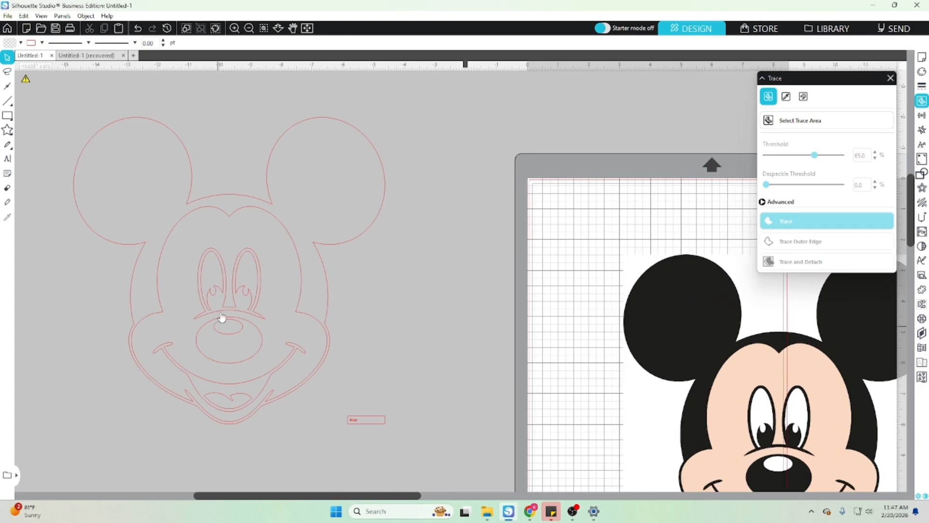
drag(336, 497, 274, 497)
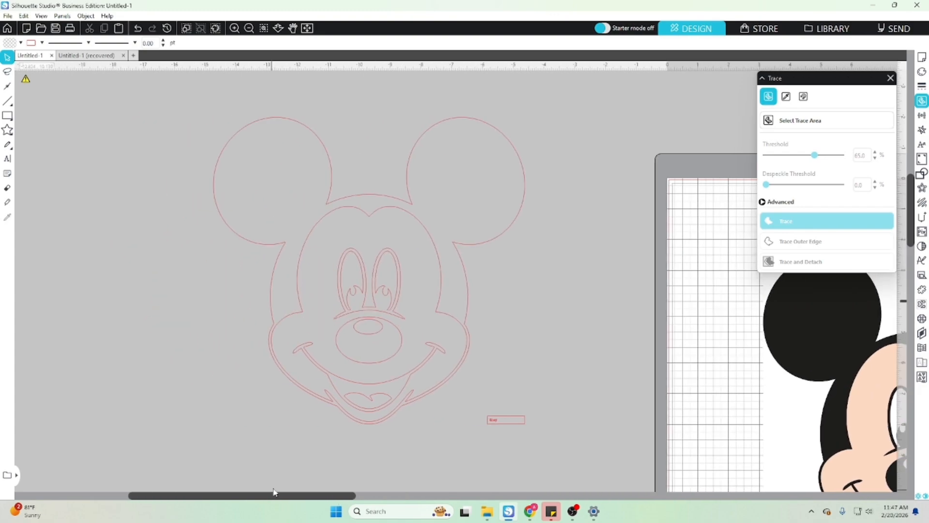
click(350, 292)
mouse_move(349, 291)
mouse_down()
mouse_move(371, 309)
mouse_move(344, 309)
mouse_move(362, 296)
mouse_up()
drag(828, 376, 700, 280)
click(346, 298)
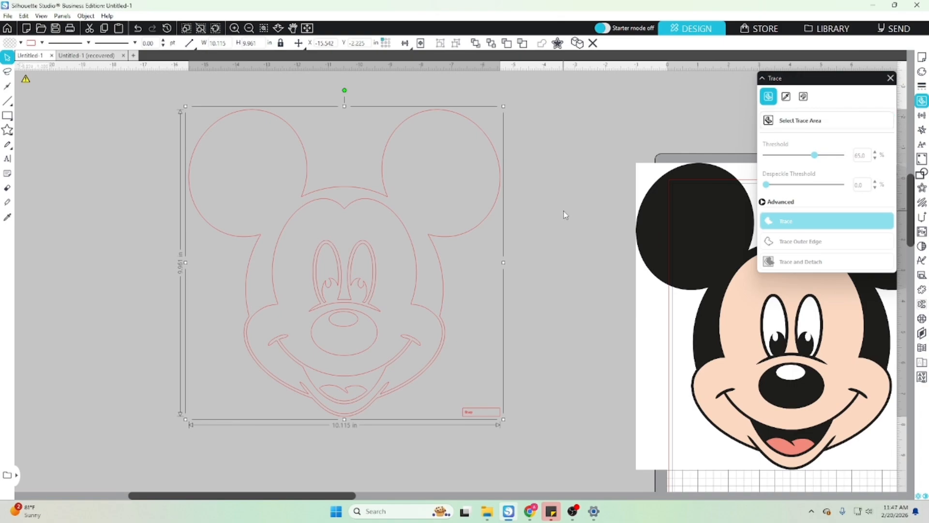
- Release the compound path of the traced Mickey Mouse outline into individual shapes
right_click(338, 262)
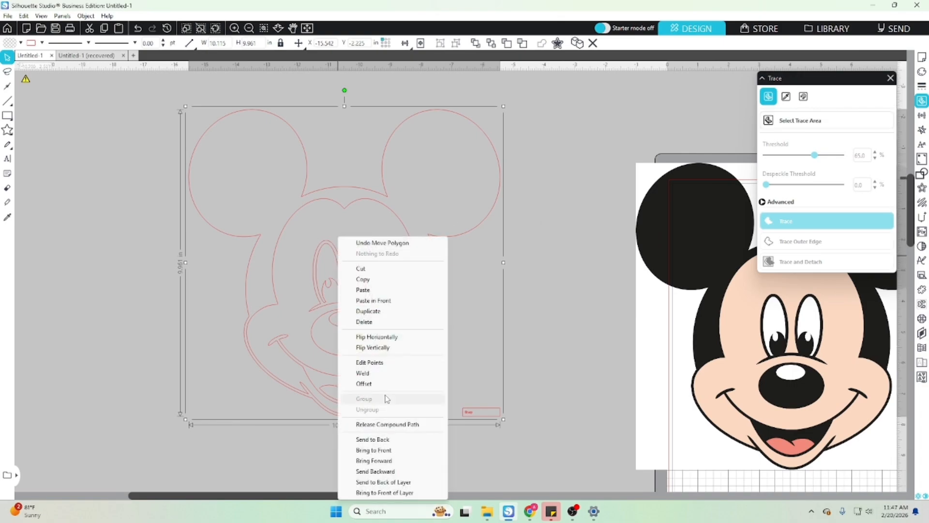
click(386, 424)
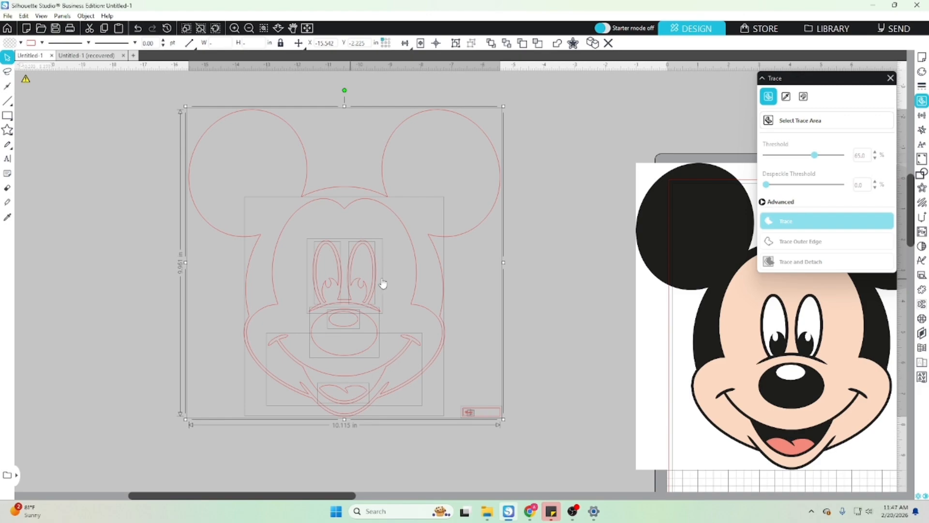
click(493, 326)
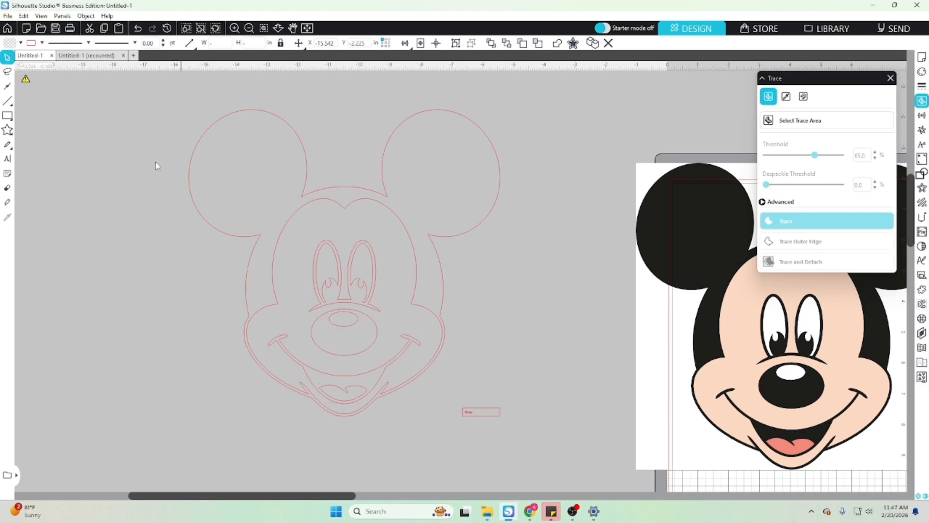
- Delete the traced watermark rectangle beside the chin
click(249, 110)
click(341, 209)
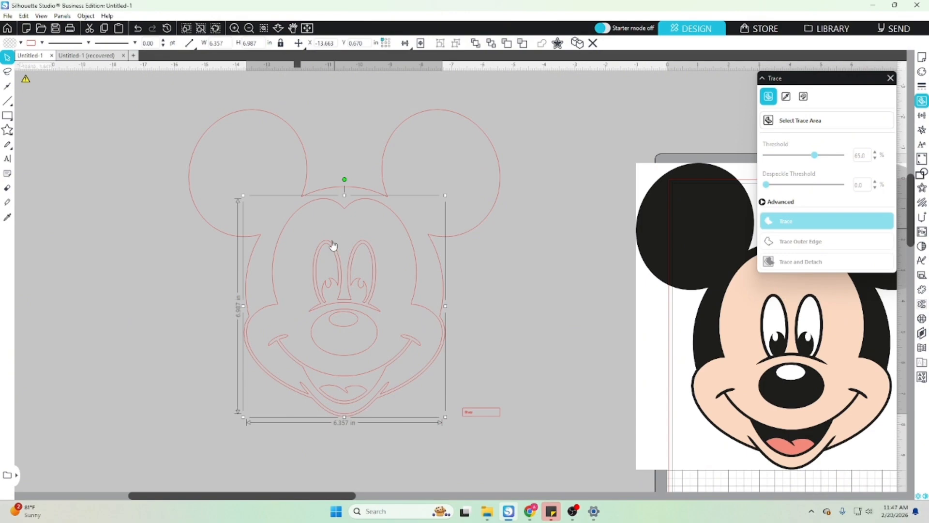
click(333, 259)
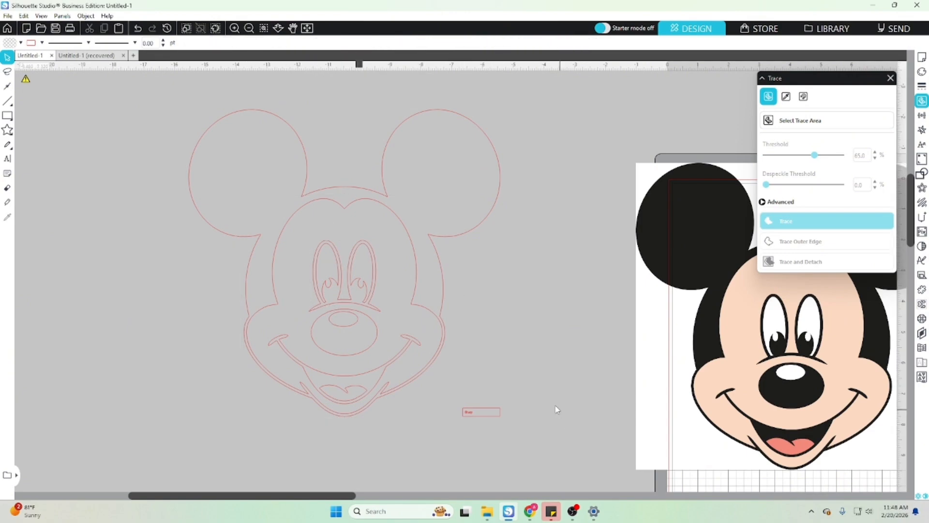
click(481, 412)
key(Delete)
- Undo the accidental shift of the outer head outline and fill that shape with solid black
click(425, 116)
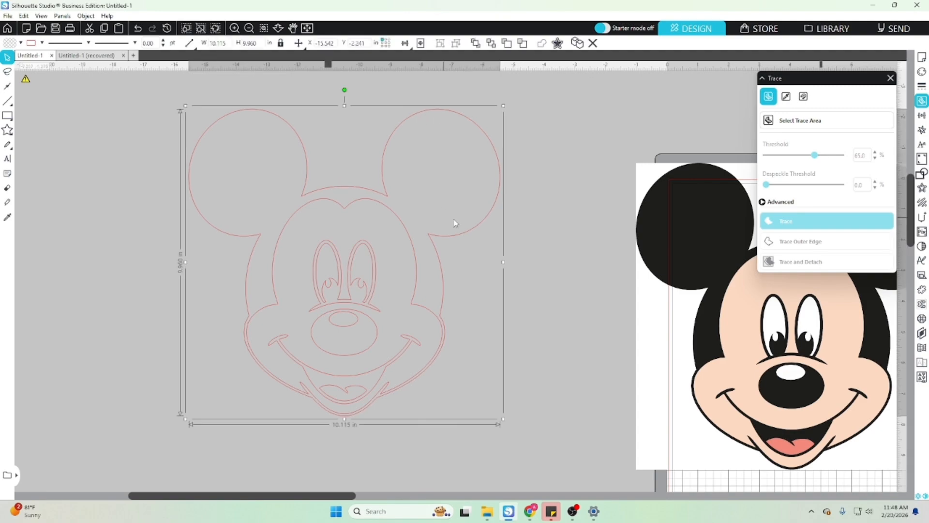
click(139, 29)
click(425, 116)
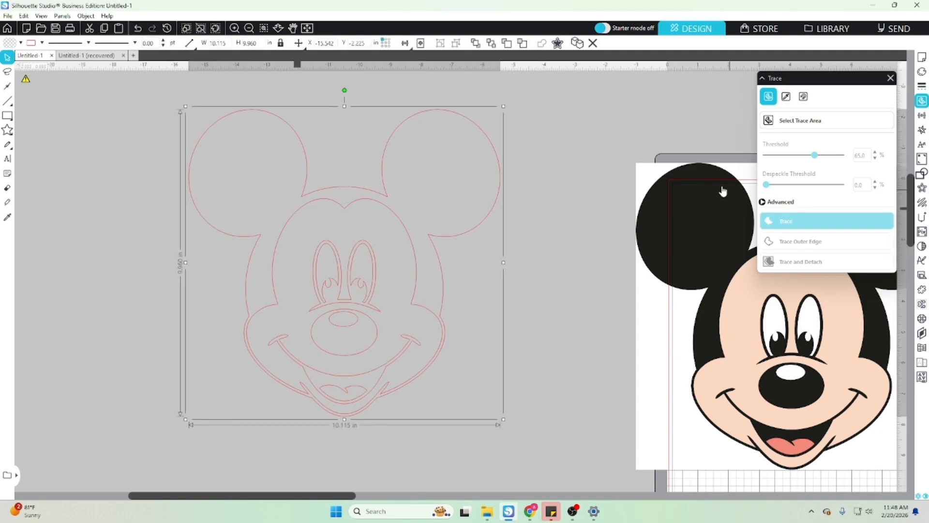
click(920, 72)
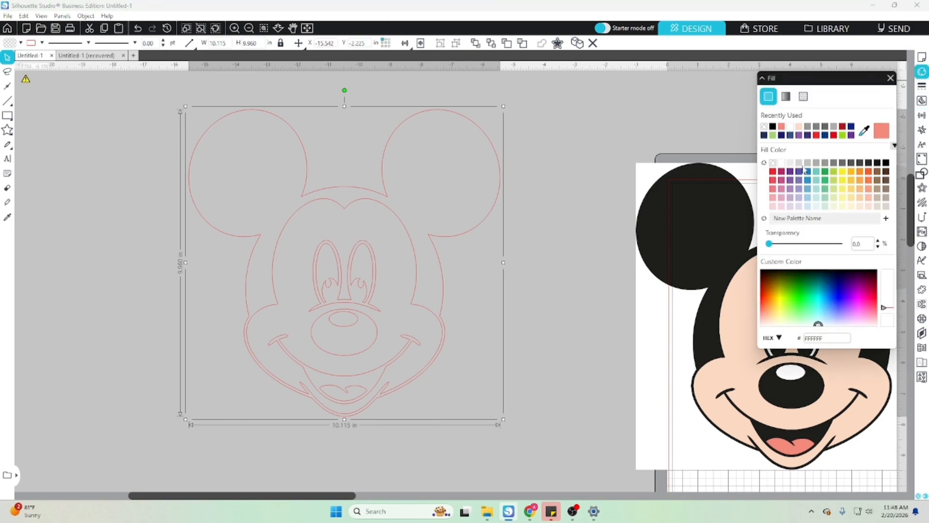
click(774, 128)
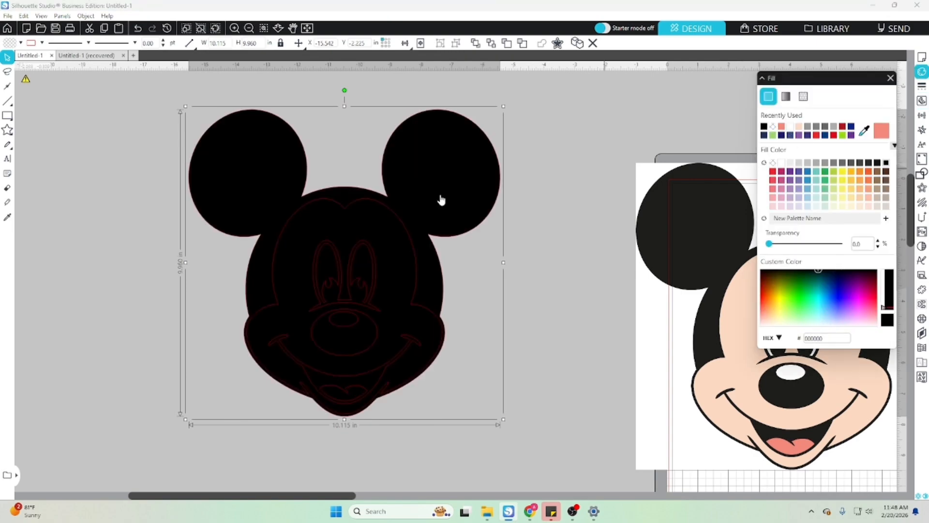
- Move the original Mickey Mouse image level with and closer to the traced head for color sampling
click(359, 204)
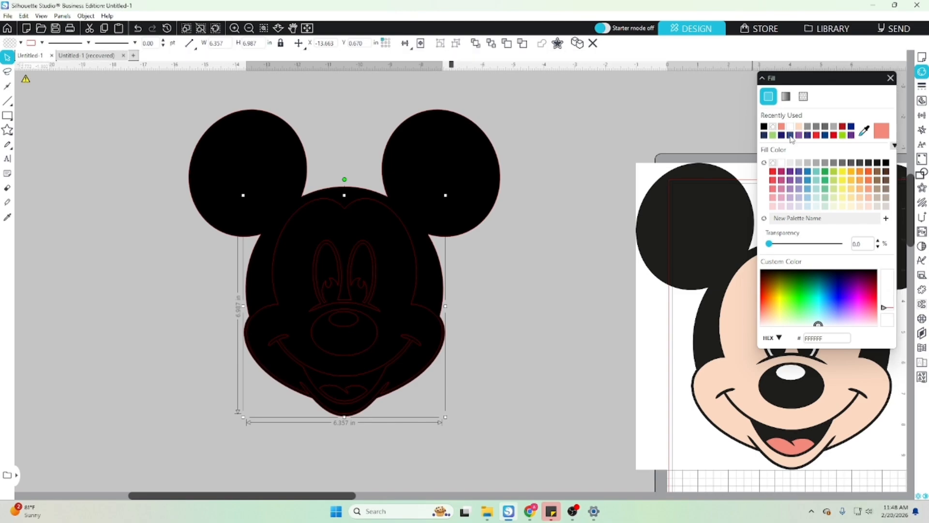
drag(710, 215, 644, 161)
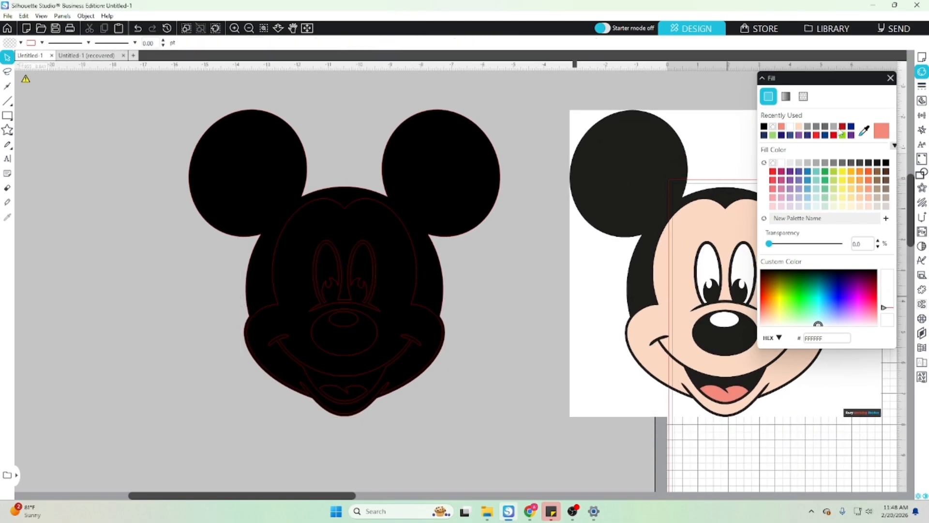
click(865, 132)
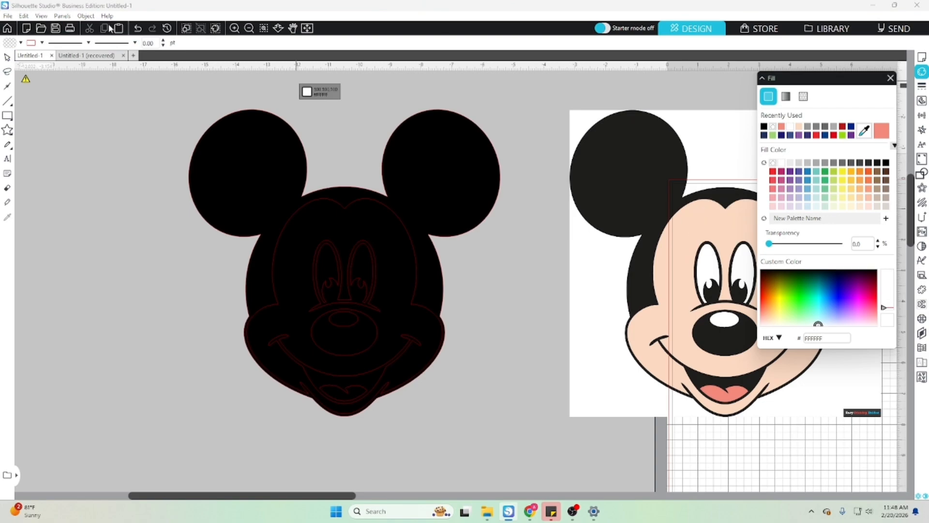
click(7, 57)
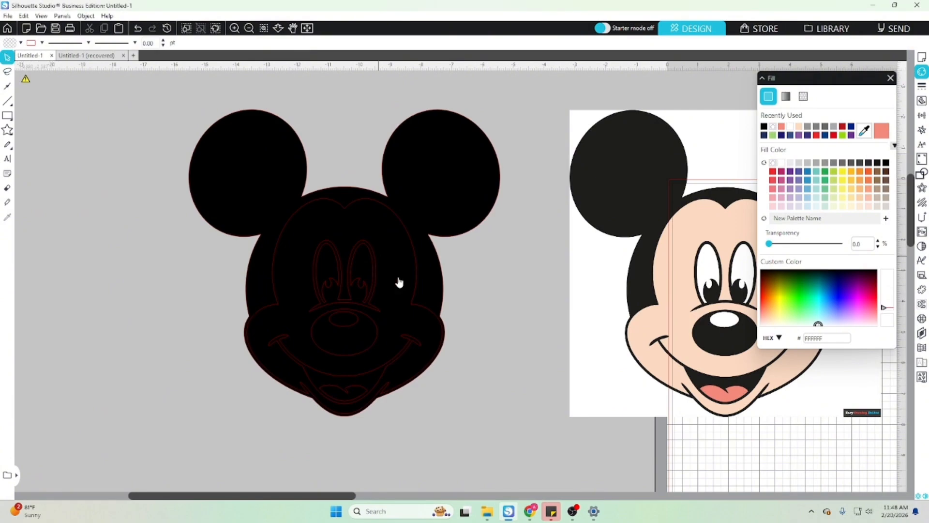
- Fill the face shape with the peach skin color sampled from the original image
click(344, 212)
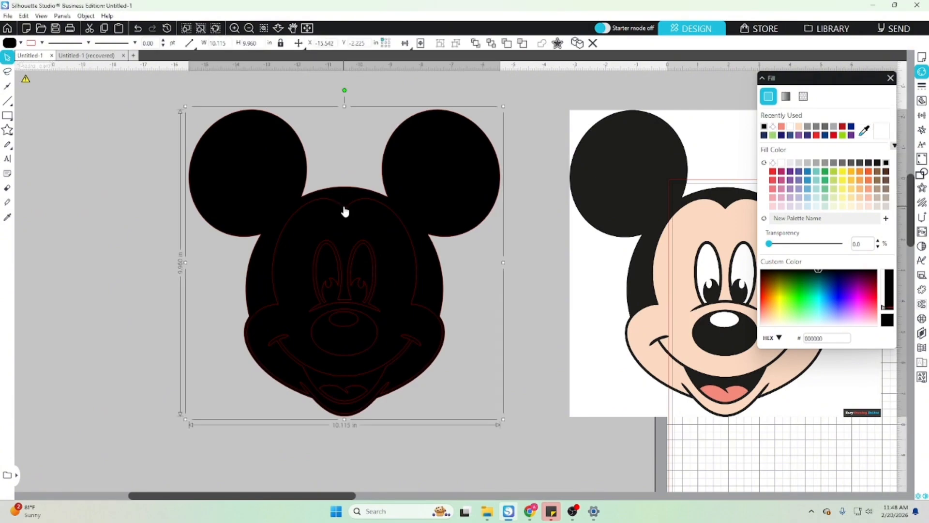
click(345, 213)
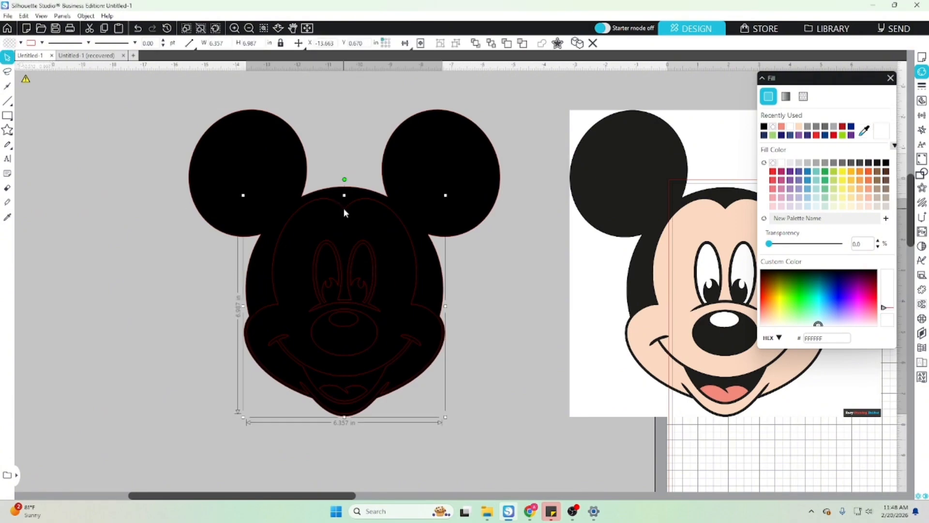
click(864, 130)
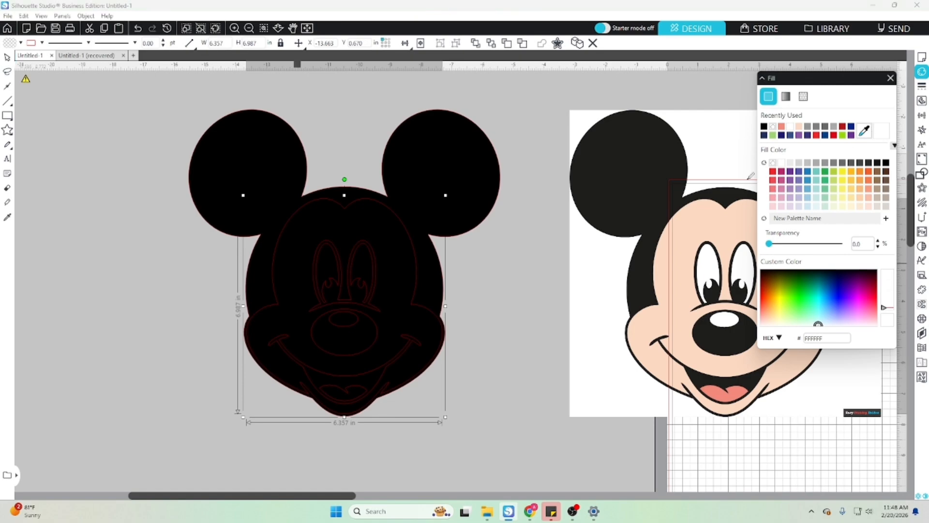
click(702, 214)
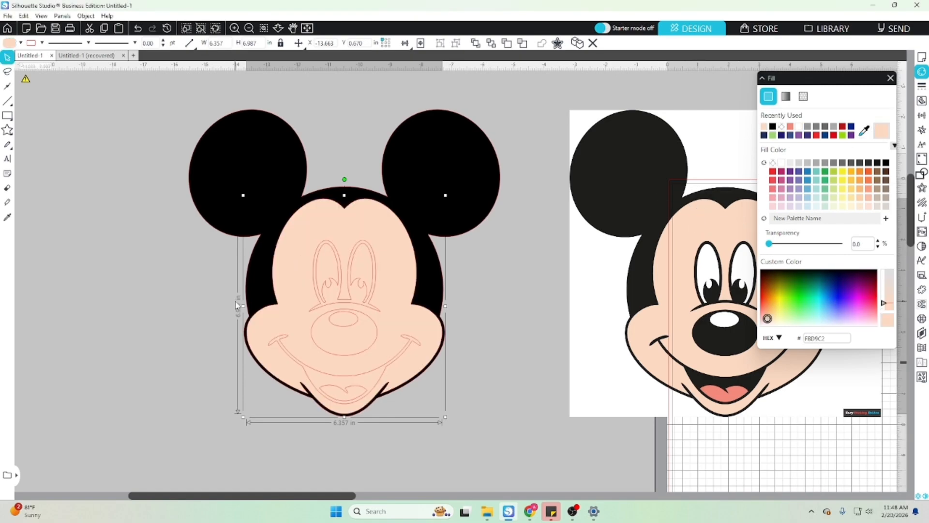
- Fill both eye shapes of the traced face with white
click(327, 249)
click(801, 128)
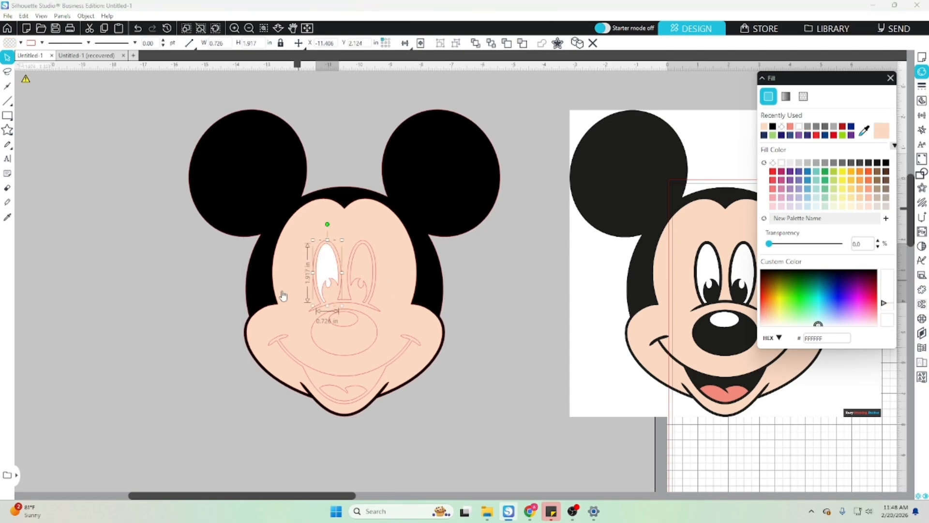
click(366, 254)
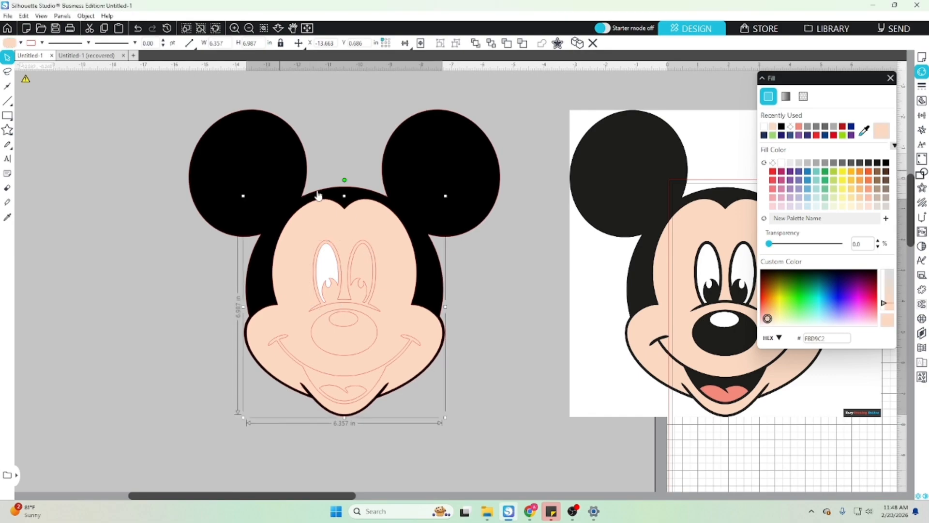
click(357, 250)
click(357, 250)
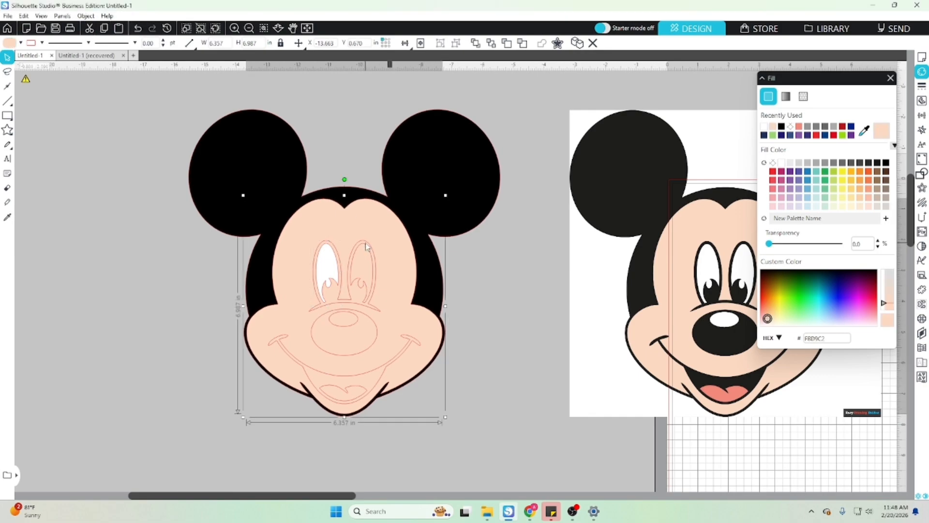
click(364, 244)
click(764, 127)
- Fill the eye surround and brow shape with black and the nose highlight with white
click(323, 310)
click(319, 309)
click(781, 128)
click(349, 324)
click(349, 324)
- Fill the nose shape and the mouth and smile shape with black
click(366, 352)
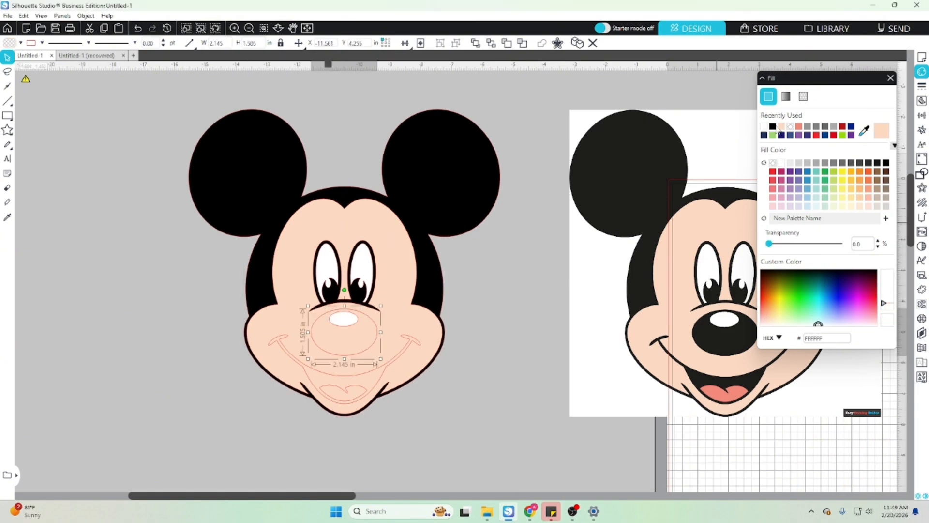
click(773, 127)
click(370, 371)
click(765, 127)
- Fill the tongue shape with the salmon color sampled from the tongue in the original image
click(353, 387)
click(865, 131)
click(718, 387)
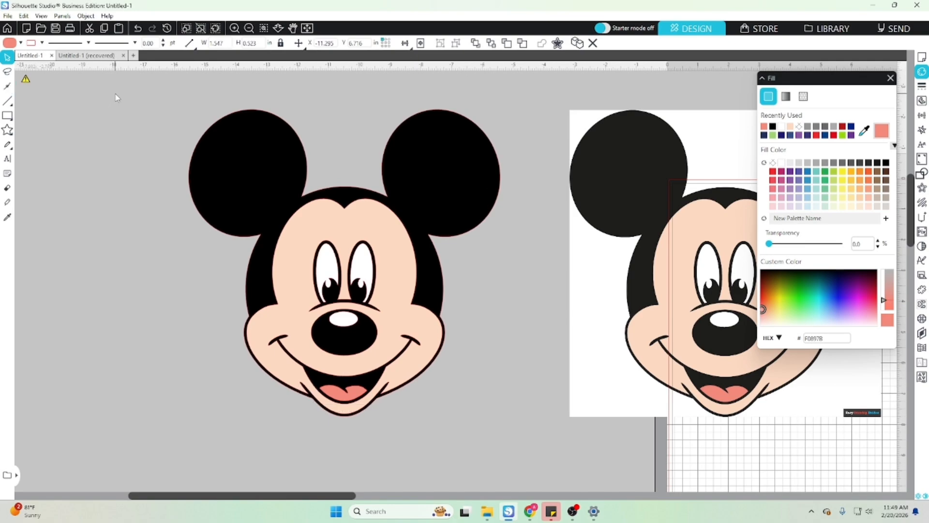
- Select all the colored shapes of the traced Mickey Mouse and group them
drag(116, 94, 441, 215)
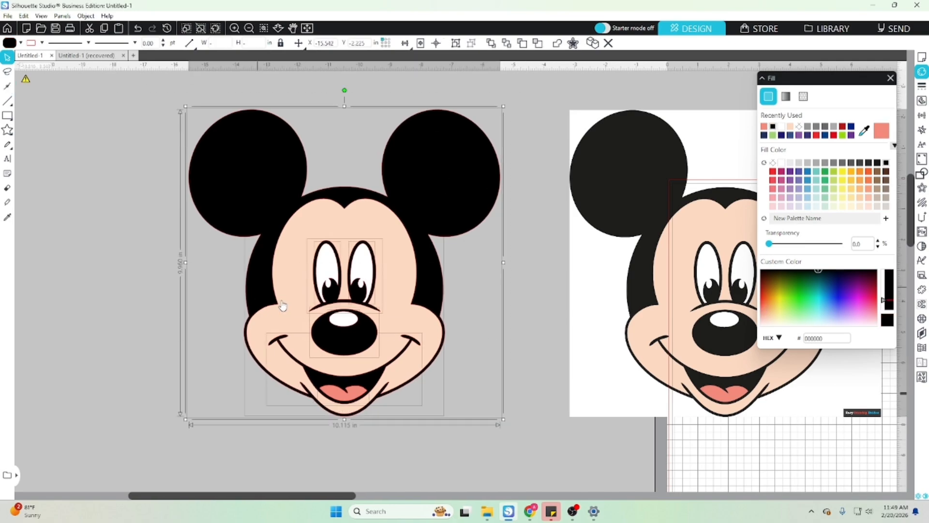
right_click(370, 324)
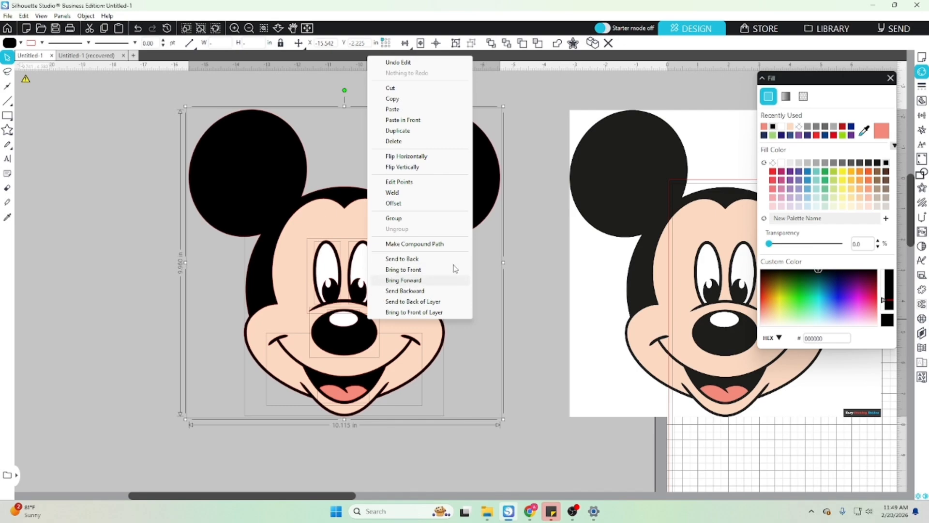
click(413, 217)
- Enlarge the grouped Mickey Mouse vector to about 25.4 by 25 in
drag(302, 340, 150, 294)
drag(352, 370, 900, 277)
drag(693, 268, 757, 330)
click(486, 336)
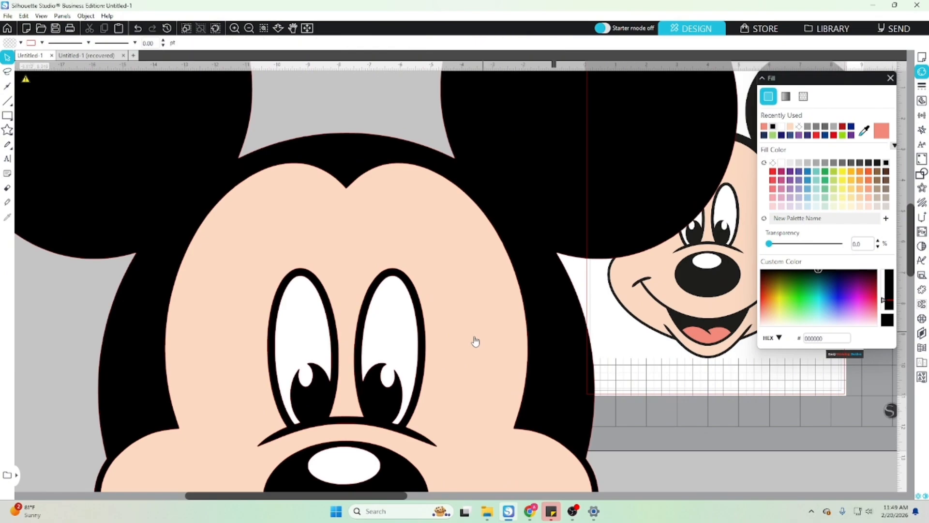
- Examine the edges of the enlarged vector around the eyes, nose and mouth, moving the artwork as needed
click(371, 397)
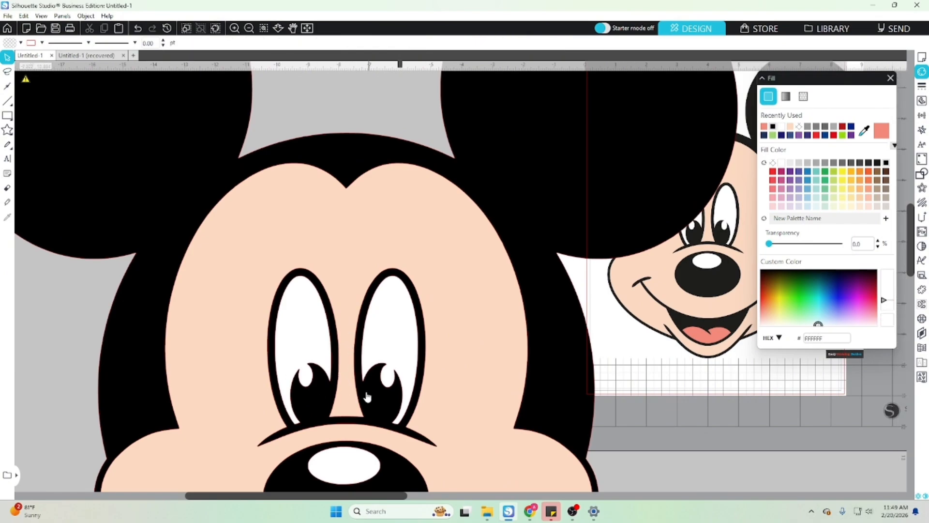
scroll(339, 381, down, 5)
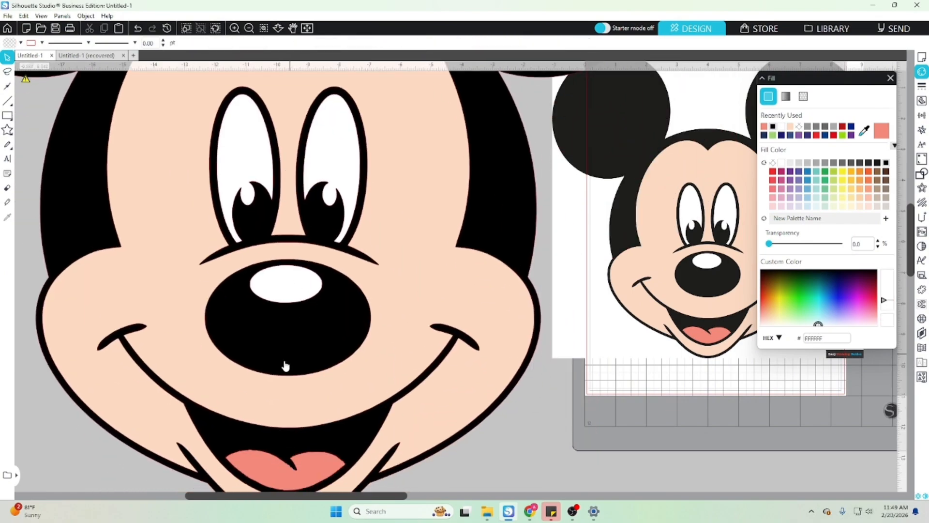
drag(330, 300, 208, 249)
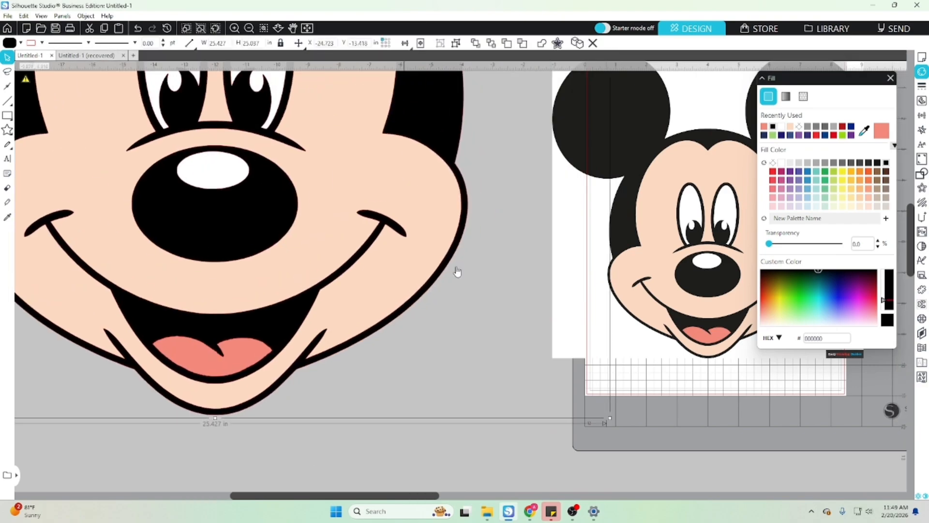
drag(248, 198, 257, 415)
drag(257, 141, 230, 14)
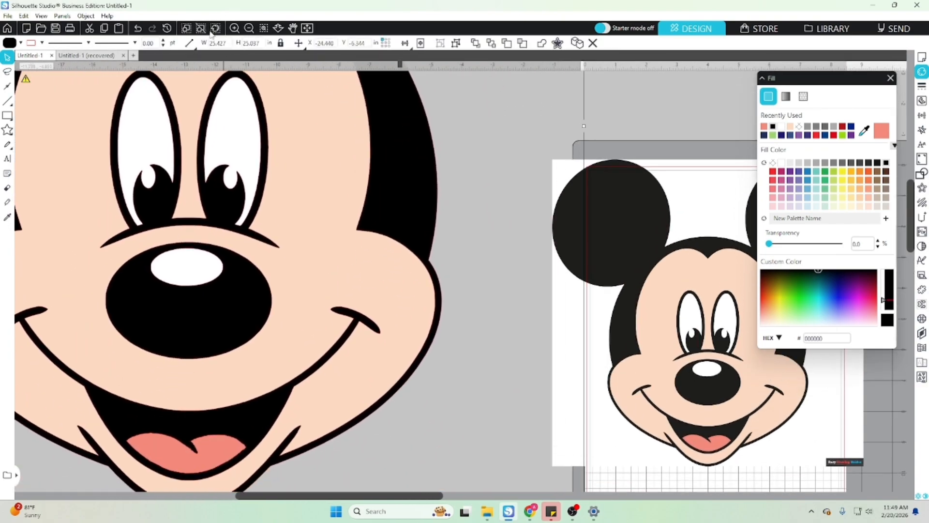
scroll(203, 305, down, 2)
scroll(255, 323, down, 1)
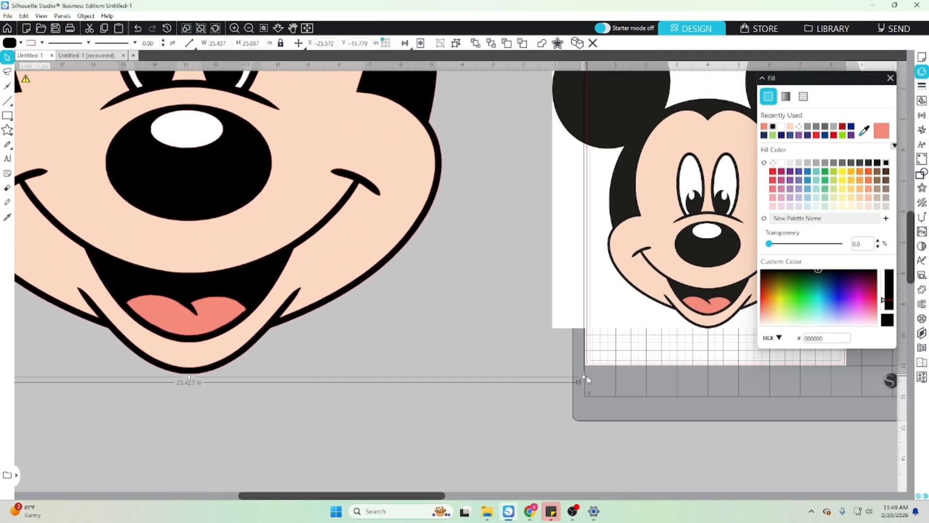
- Scale the grouped vector down to about 9.3 by 9.2 in and place it beside the original image
drag(582, 377, 145, 164)
scroll(197, 240, up, 1)
drag(73, 88, 323, 415)
drag(415, 144, 423, 228)
drag(508, 125, 345, 281)
drag(210, 425, 328, 266)
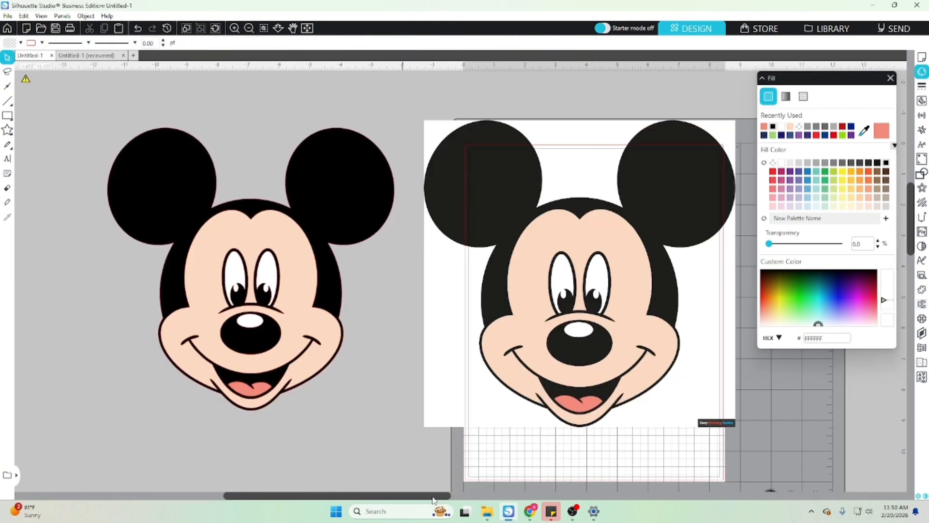
drag(432, 497, 417, 497)
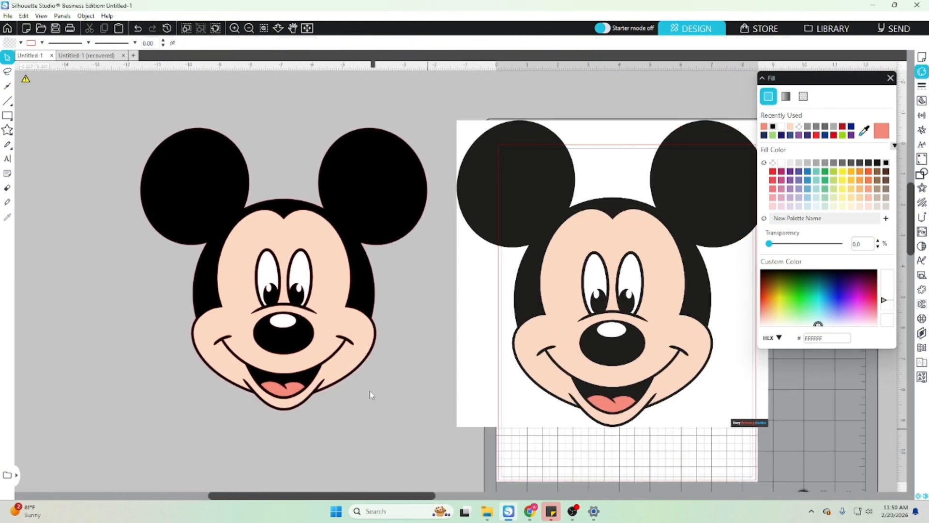